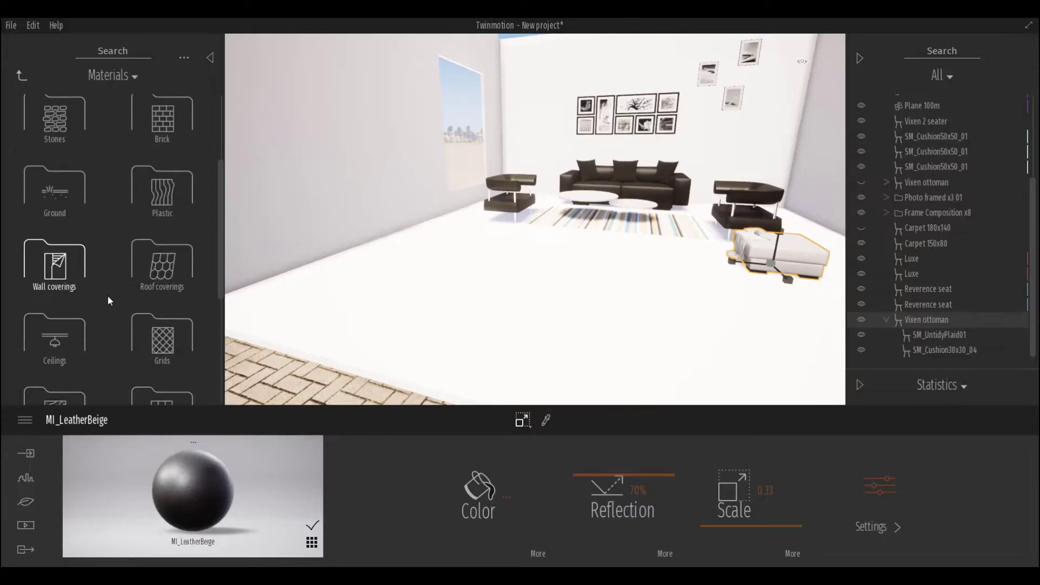
Apply the Chestnut 03 D wood material to the room's floor and set its texture scale to 6.49
click(162, 114)
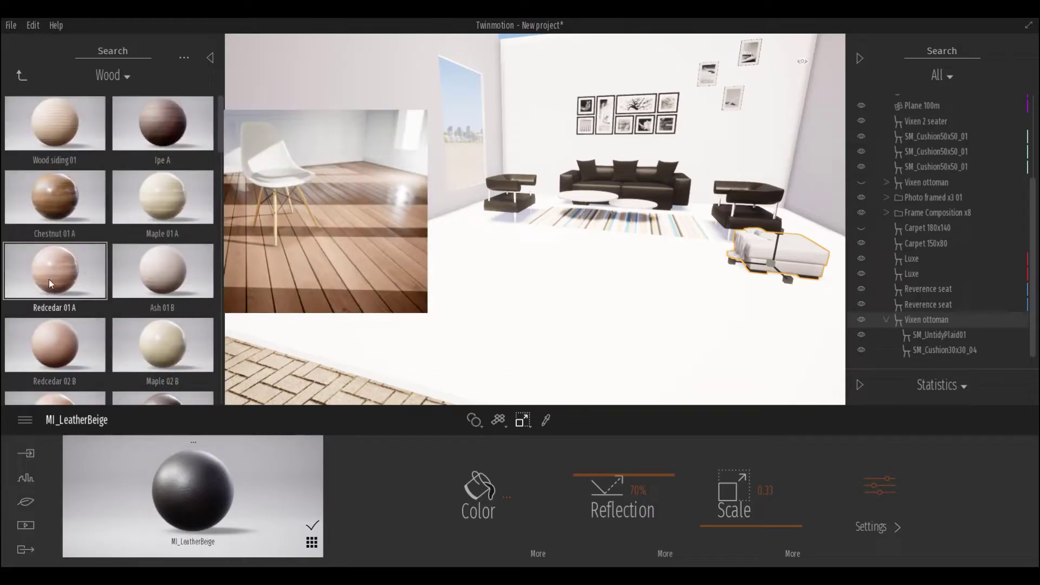
scroll(57, 281, down, 3)
scroll(166, 398, down, 5)
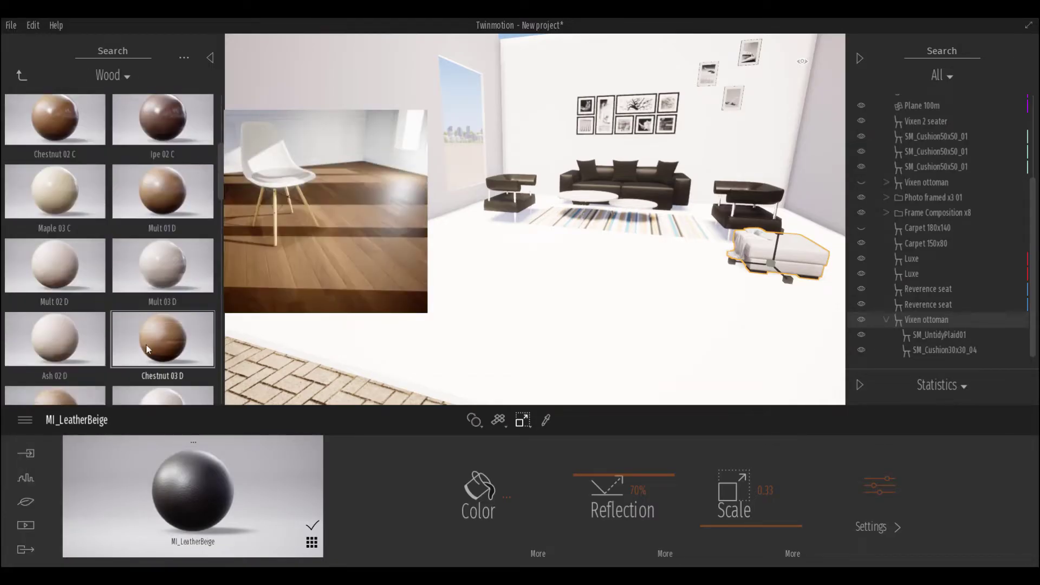
drag(163, 321, 516, 304)
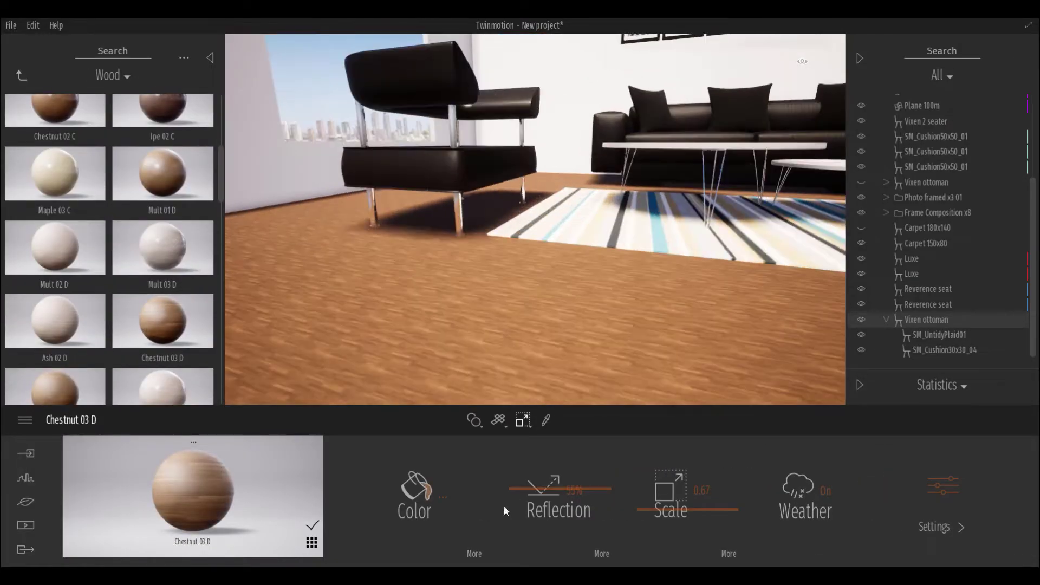
click(728, 554)
drag(688, 535, 685, 509)
right_click(745, 522)
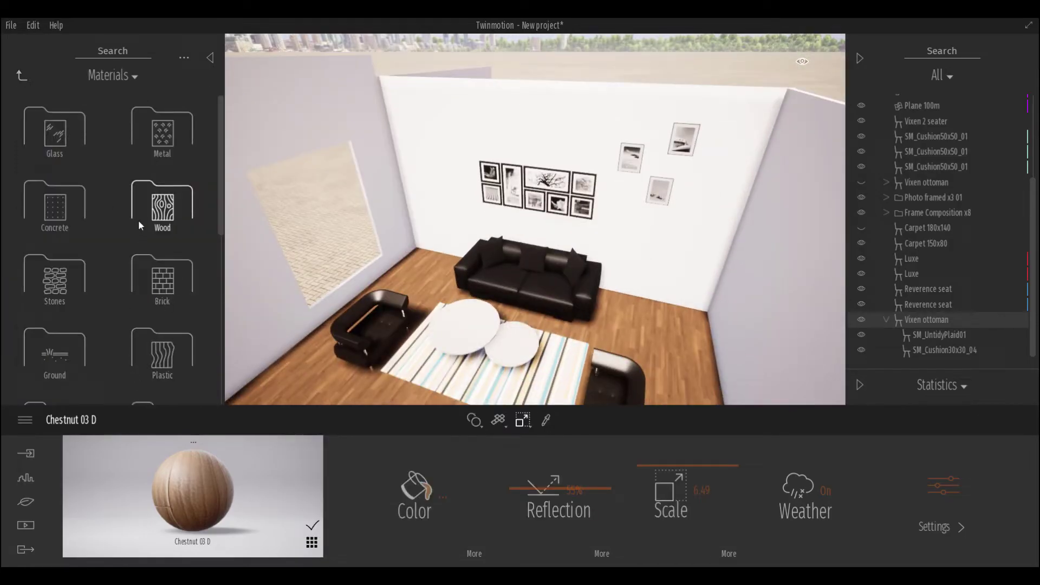
Apply the Roughcast coating 02 wall covering to the wall behind the sofa
click(54, 379)
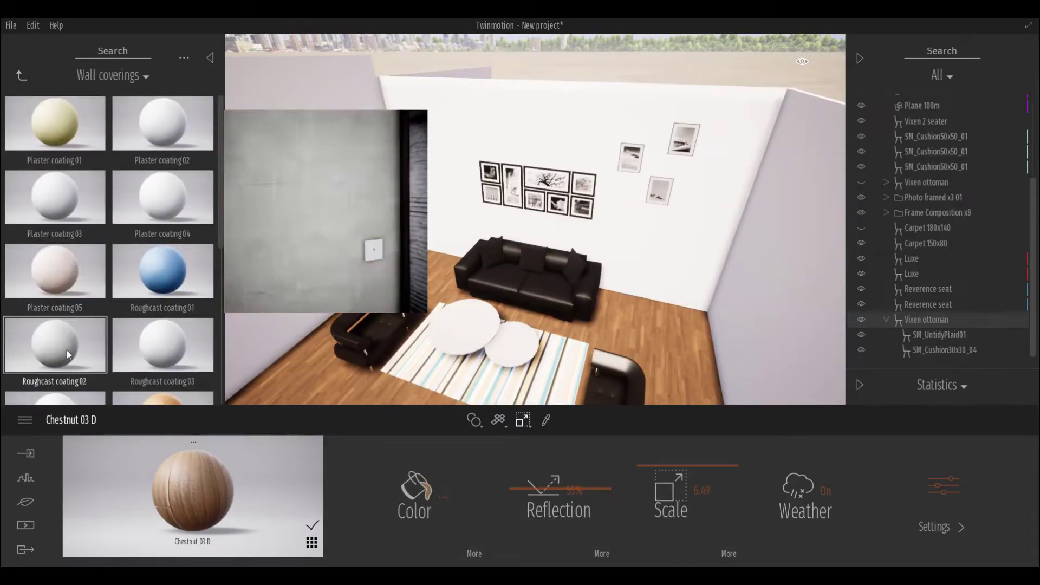
scroll(80, 353, down, 1)
scroll(79, 349, down, 5)
scroll(79, 350, up, 3)
drag(68, 199, 620, 209)
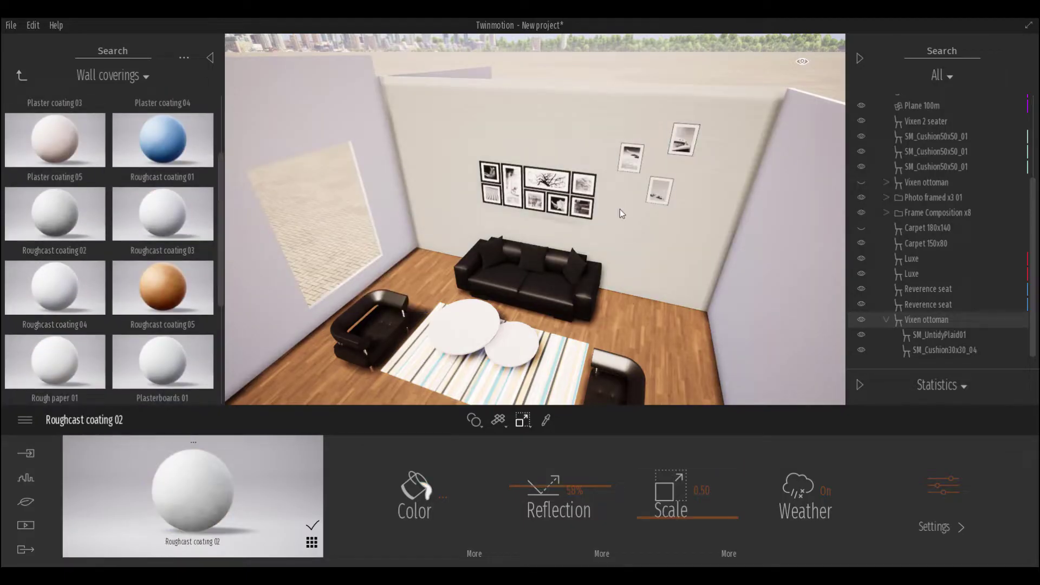
click(620, 209)
key(f)
shift+middle_drag(633, 225, 586, 189)
scroll(586, 188, up, 3)
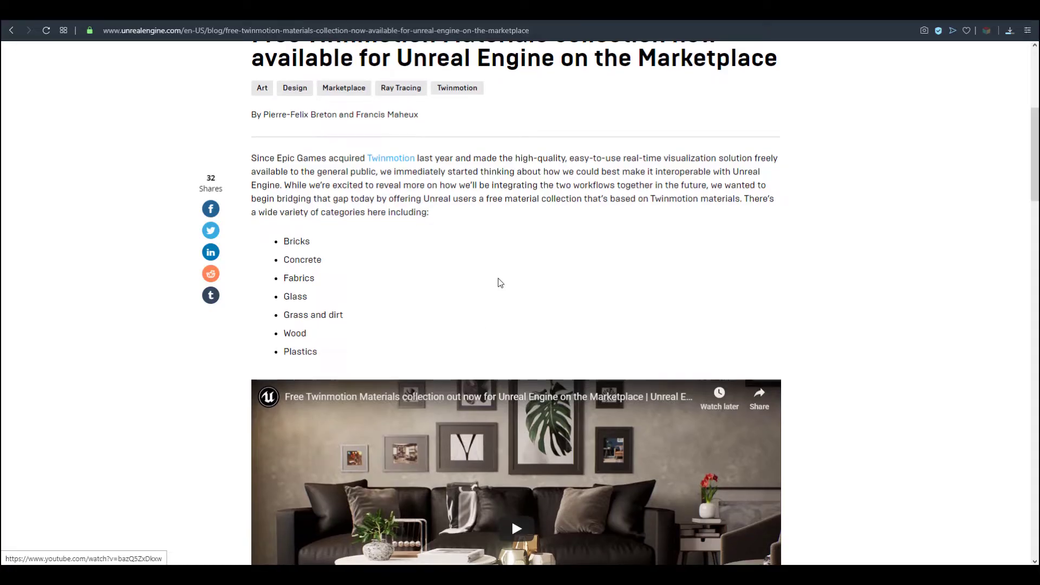
In the web browser, read the Unreal Engine article about the free Twinmotion materials and the Twinmotion Materials marketplace page
scroll(499, 283, down, 2)
scroll(496, 234, down, 1)
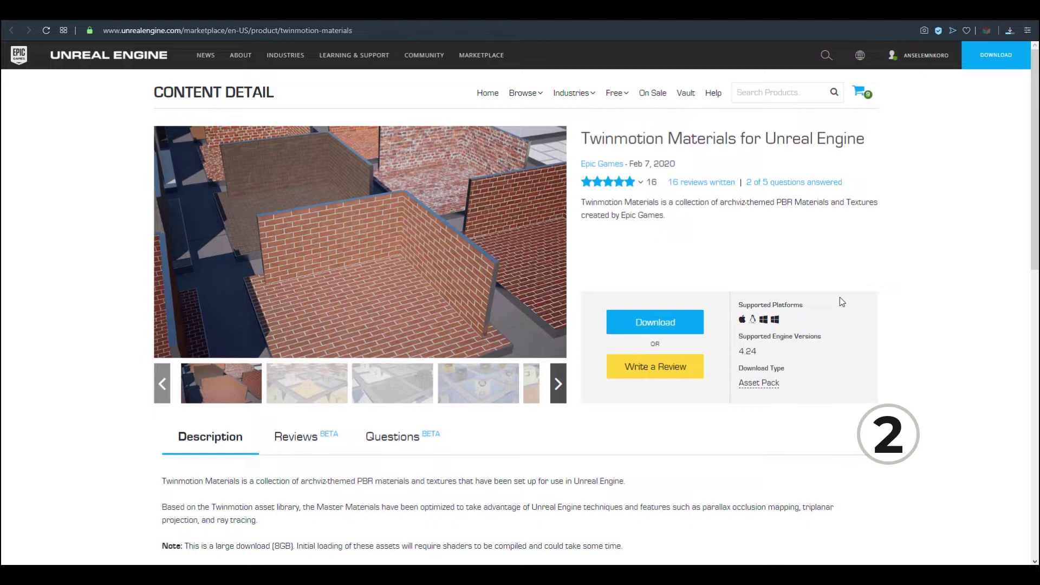
scroll(843, 285, down, 2)
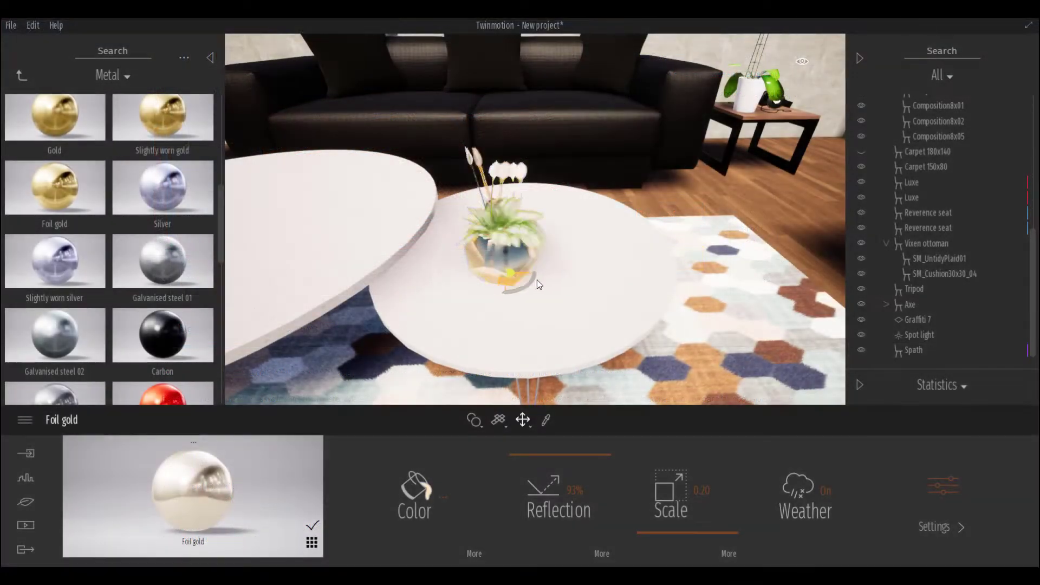
In Twinmotion, duplicate the potted Spath plant beside the original on the small coffee table and scale the copy to about 0.72
alt+drag(538, 283, 650, 291)
click(492, 362)
click(522, 420)
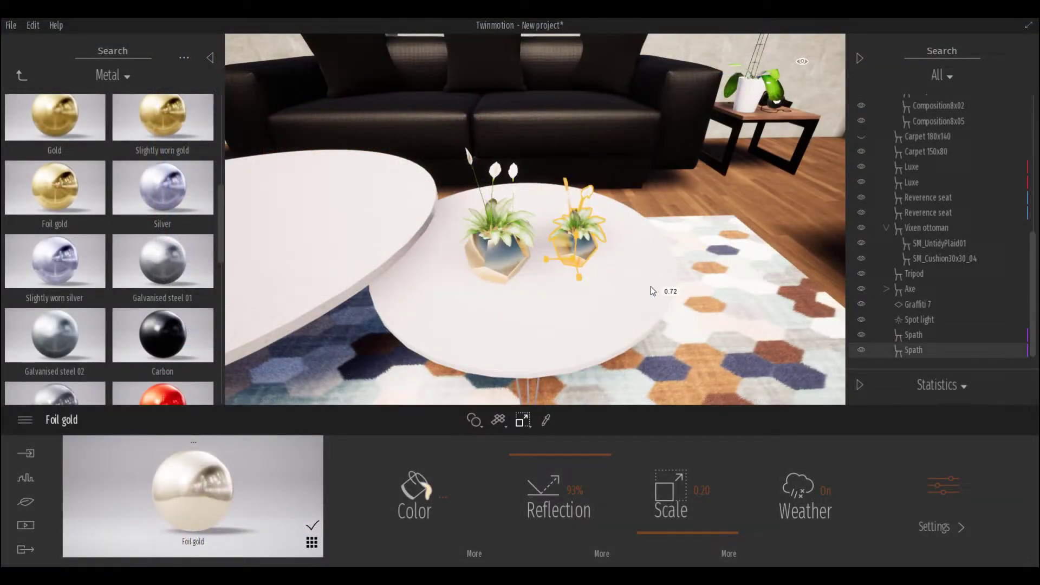
shift+middle_drag(650, 291, 557, 260)
scroll(556, 260, down, 5)
scroll(557, 260, up, 5)
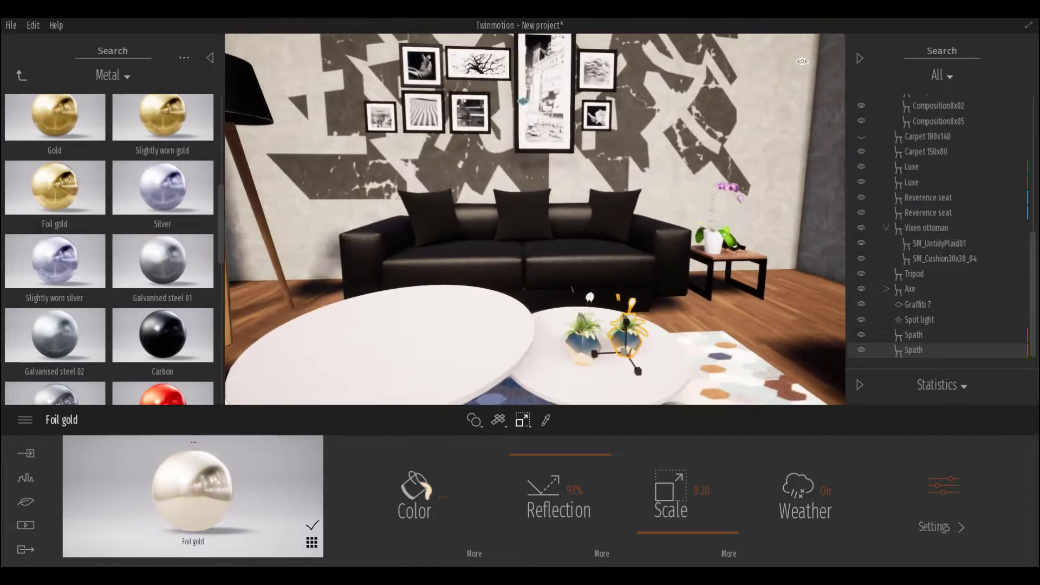
scroll(583, 295, down, 5)
shift+middle_drag(583, 296, 675, 309)
Shift the armchair near the side table about 0.13 toward the carpet and scale the hexagon-patterned carpet by about 1.16
click(690, 279)
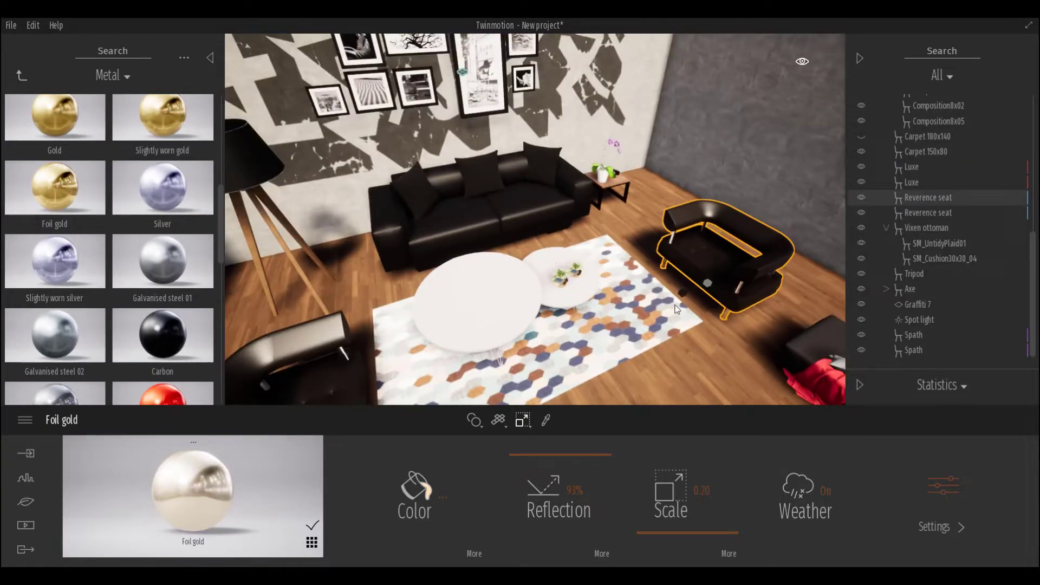
drag(736, 305, 727, 298)
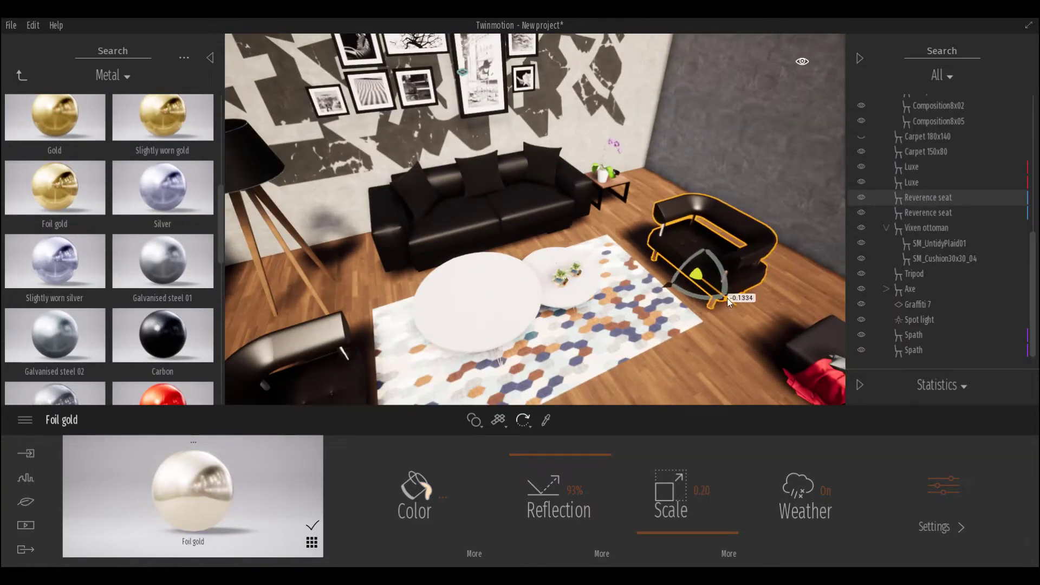
click(620, 337)
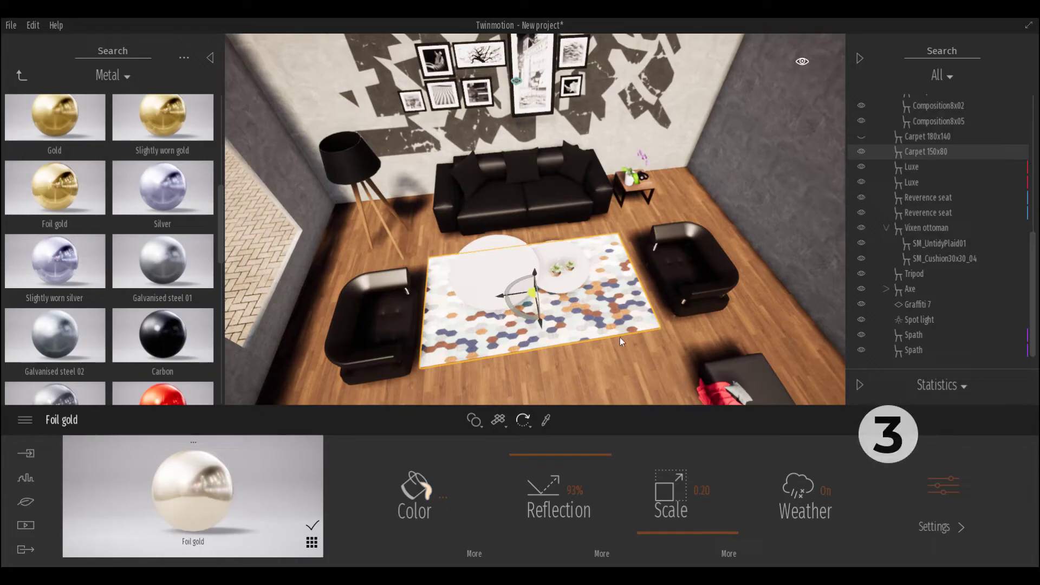
key(l)
drag(533, 293, 522, 283)
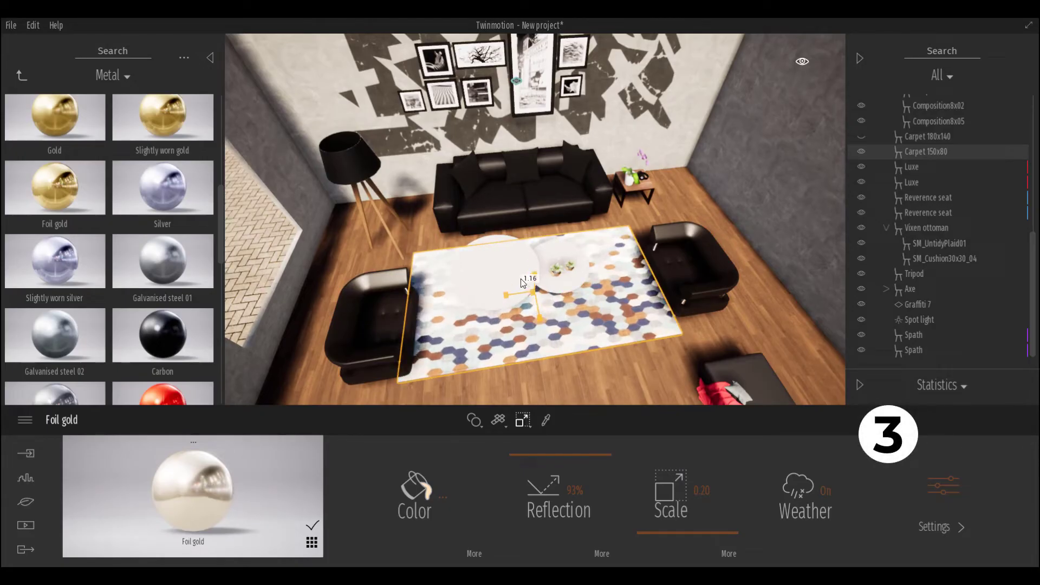
Move the carpet, both armchairs, coffee tables and plants together closer to the sofa, and shrink the carpet
ctrl+click(699, 292)
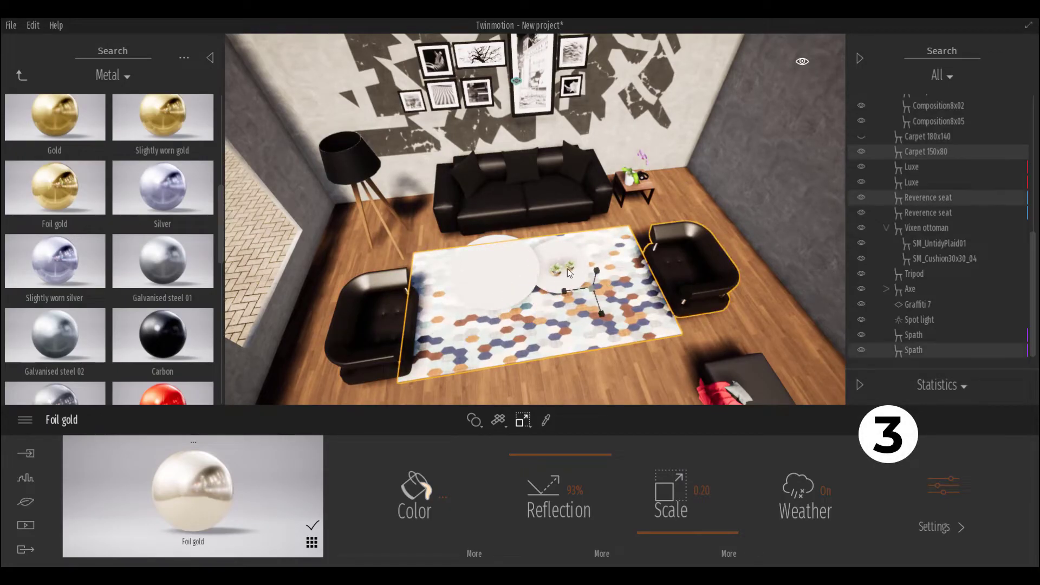
key(r)
mouse_move(548, 322)
mouse_down()
mouse_move(533, 287)
mouse_move(541, 302)
mouse_up()
click(558, 303)
key(l)
Select the sofa together with its three cushions and scale them slightly as one group
click(521, 167)
ctrl+click(569, 170)
ctrl+click(469, 172)
ctrl+click(521, 214)
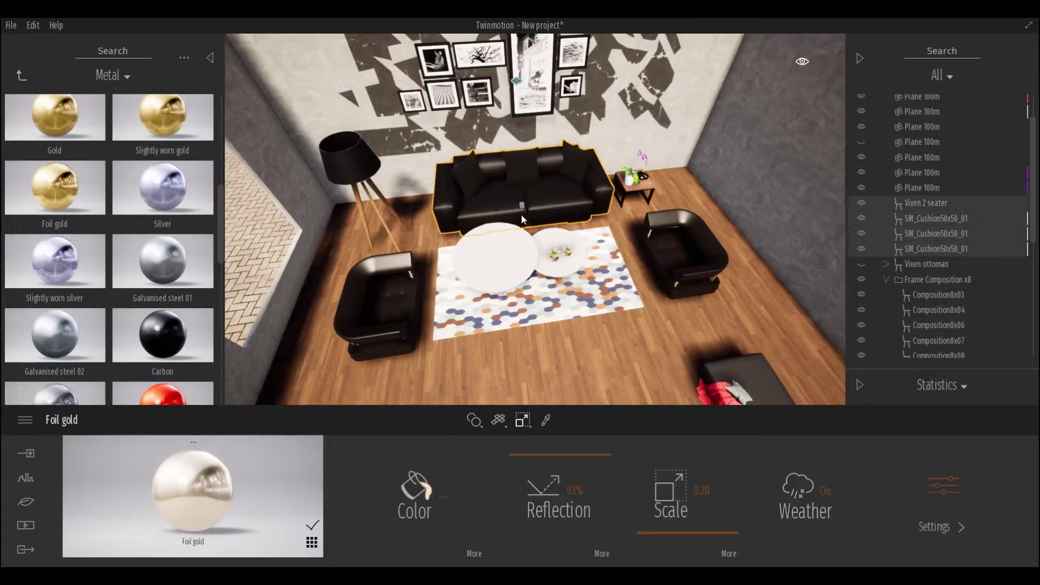
drag(523, 209, 513, 198)
click(515, 254)
key(f)
scroll(536, 298, down, 5)
shift+middle_drag(537, 298, 615, 319)
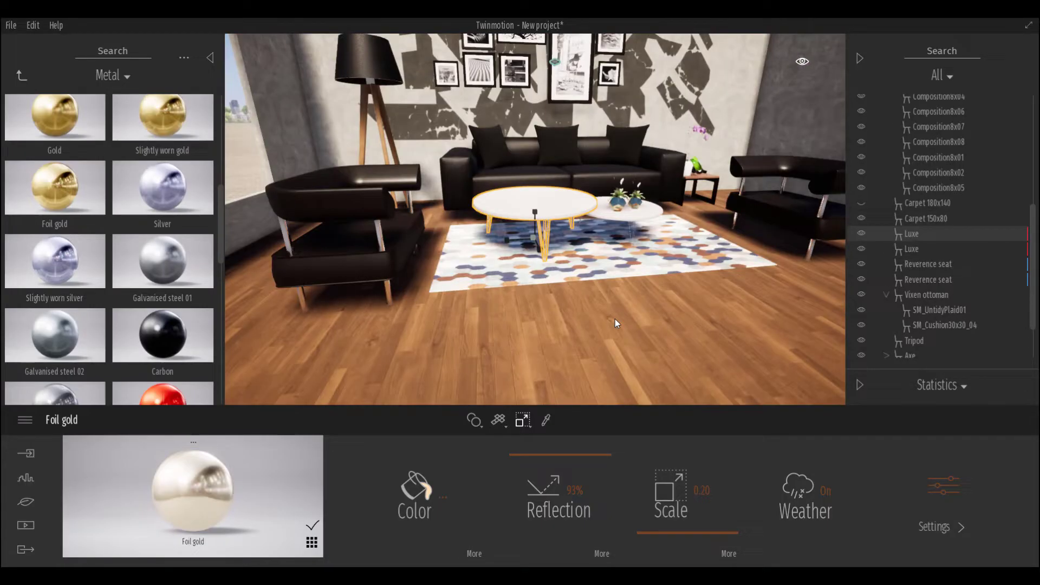
right_drag(616, 319, 677, 281)
Find the Frame Ground object among the Decorations in the library and place it at the wall beside the sofa
click(26, 76)
click(27, 77)
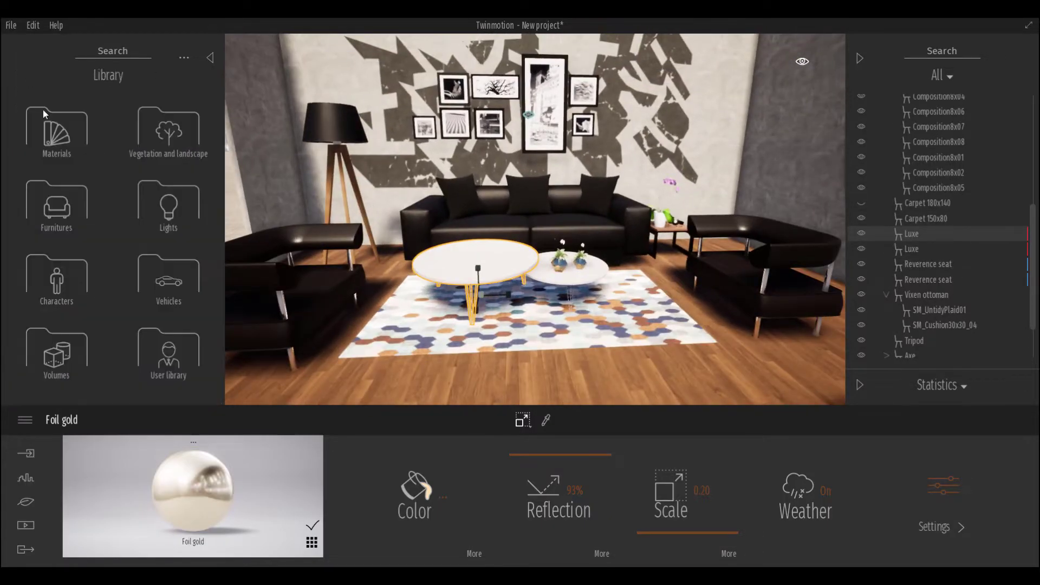
click(48, 116)
click(71, 137)
click(69, 140)
click(168, 352)
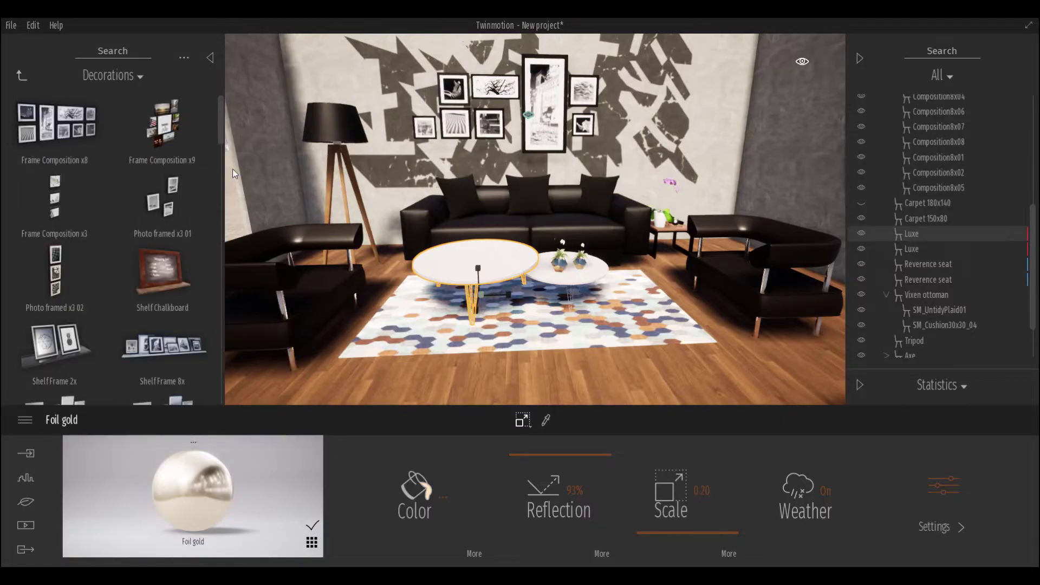
drag(219, 135, 214, 258)
scroll(504, 307, up, 2)
scroll(162, 314, down, 5)
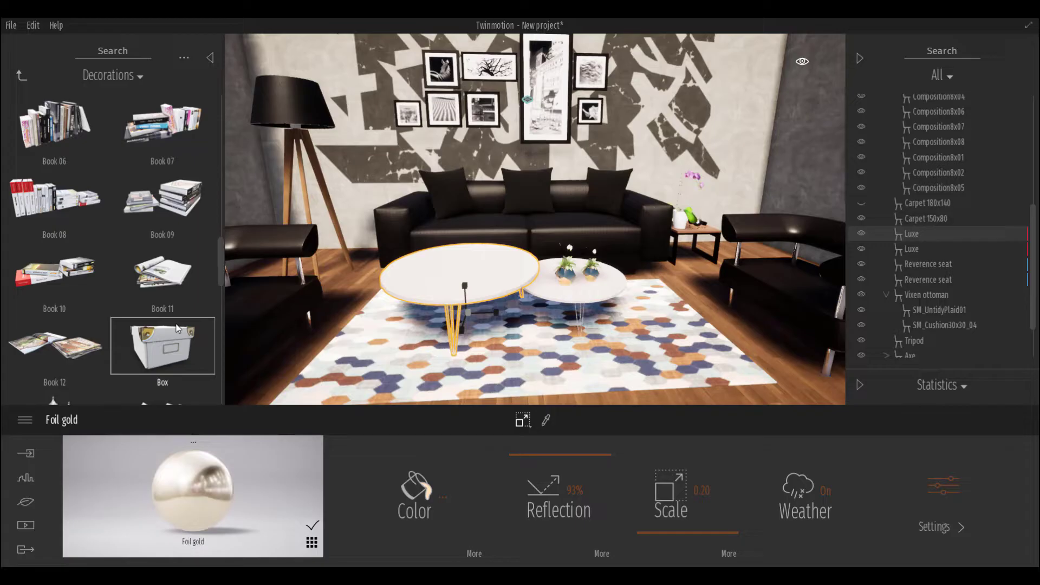
scroll(177, 328, down, 5)
drag(167, 249, 699, 278)
scroll(623, 325, up, 2)
Choose the Scale tool and delete the large New York City poster from the Frame Ground set
click(523, 421)
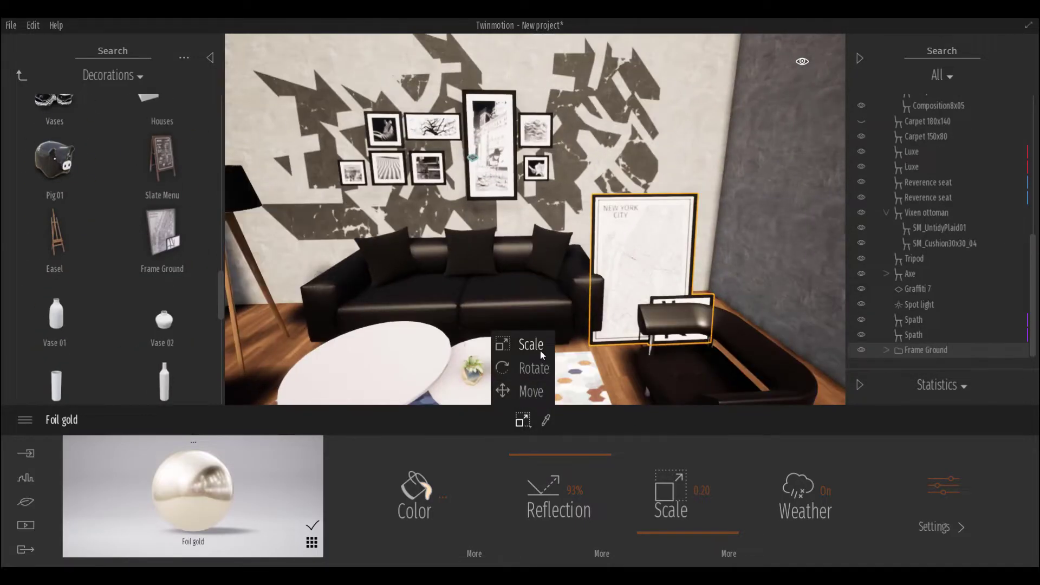
click(524, 418)
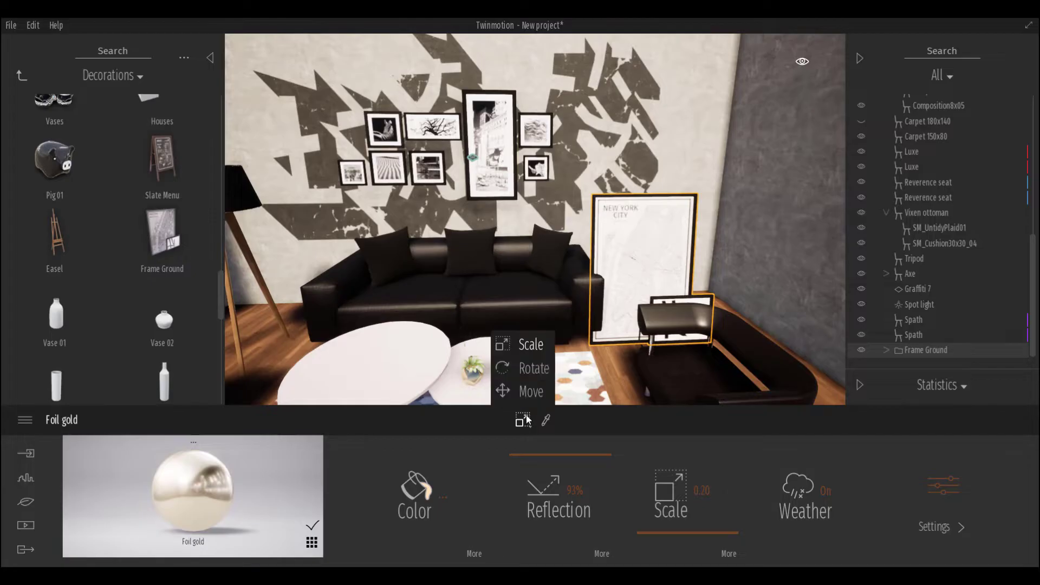
click(528, 342)
middle_drag(523, 390, 510, 390)
mouse_move(653, 325)
shift+middle_down()
mouse_move(612, 352)
mouse_move(653, 342)
shift+middle_up()
double_click(654, 342)
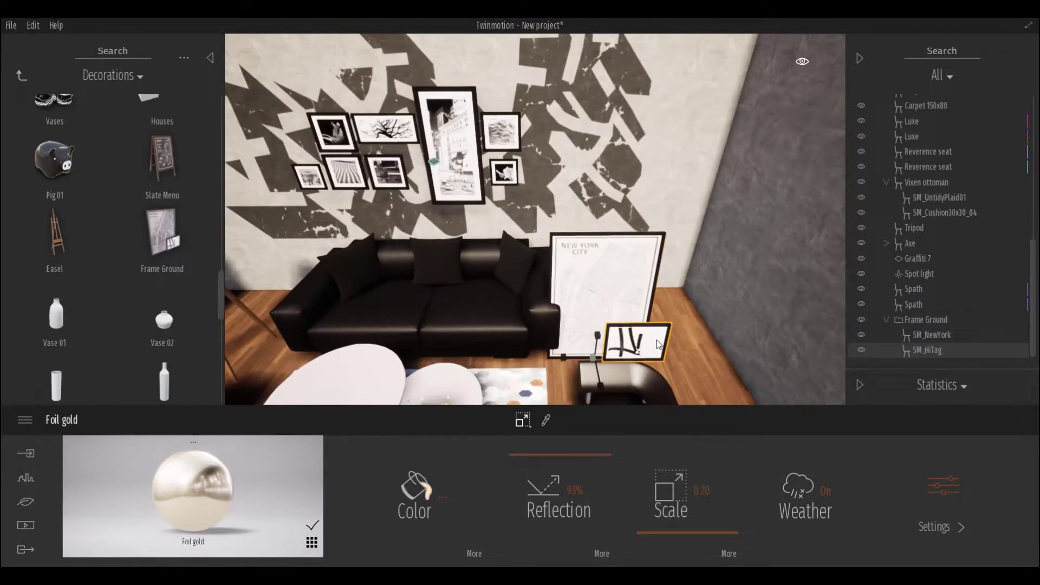
click(607, 296)
key(Delete)
Enlarge the small SM_HiTag frame standing beside the side table
double_click(654, 344)
drag(598, 359, 598, 306)
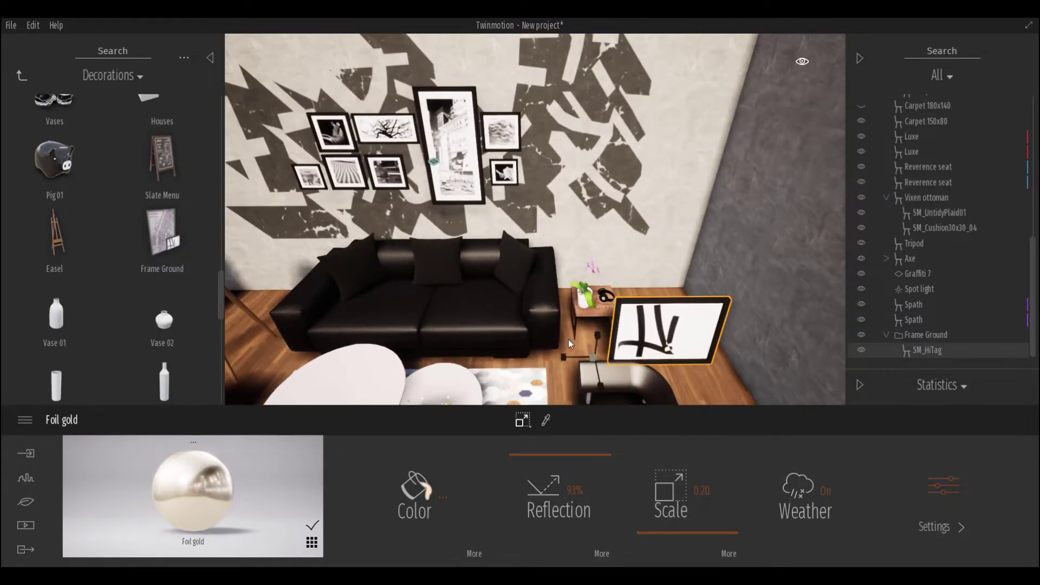
shift+middle_drag(596, 306, 520, 410)
shift+middle_drag(627, 405, 615, 341)
drag(615, 342, 542, 272)
shift+middle_drag(542, 276, 504, 247)
In the web browser, review the description and technical details of the Twinmotion Materials marketplace page
scroll(195, 299, down, 5)
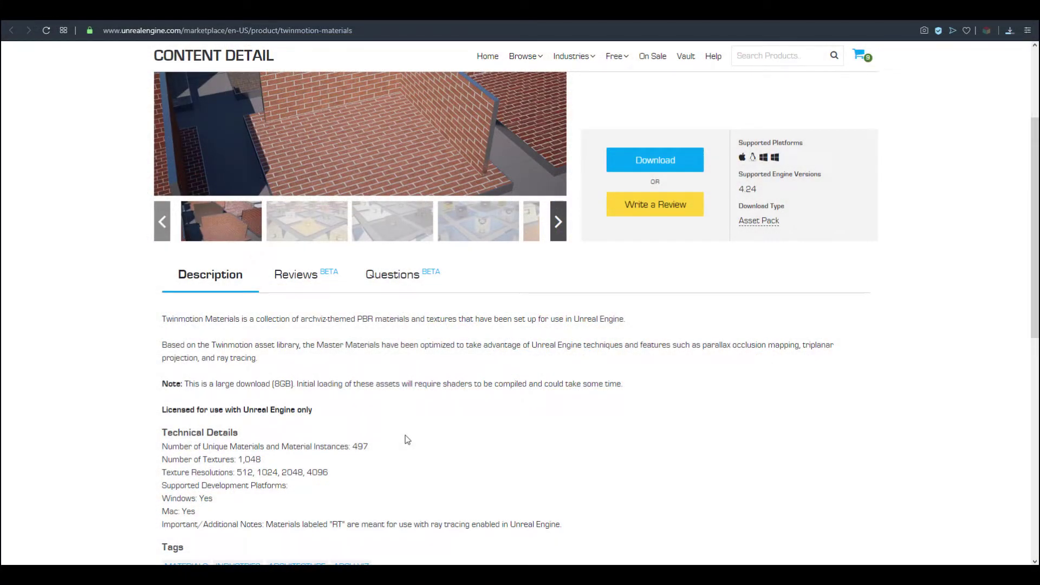
scroll(407, 437, up, 3)
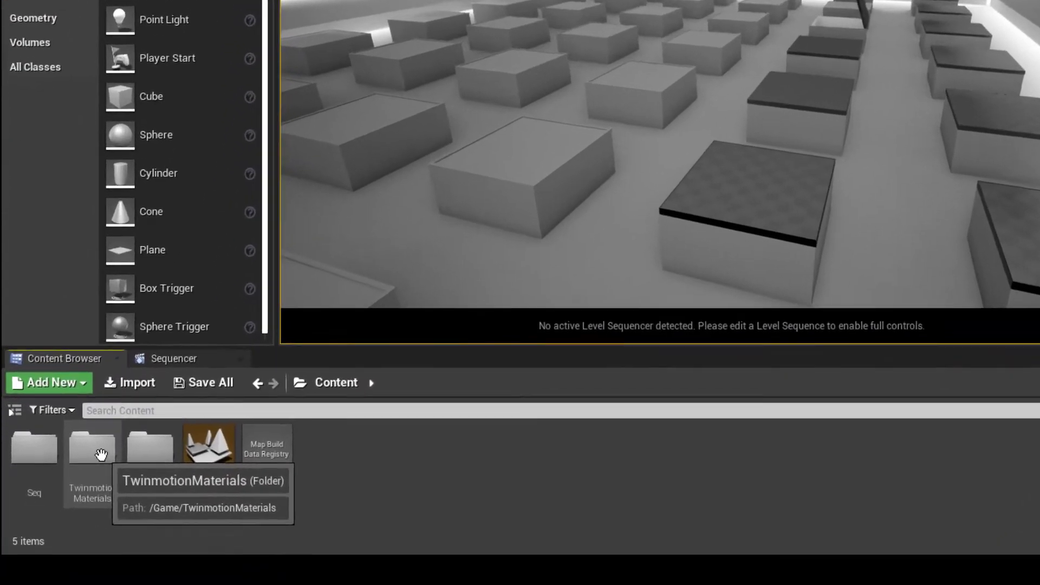
In Unreal Engine, browse the TwinmotionMaterials content down to the Fabric folder within Materials
double_click(65, 497)
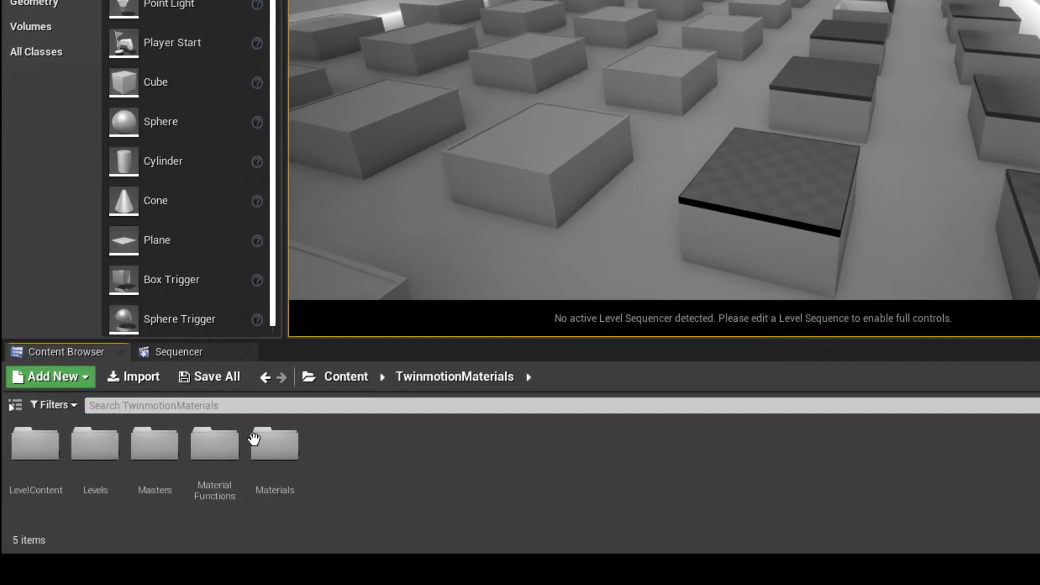
double_click(271, 438)
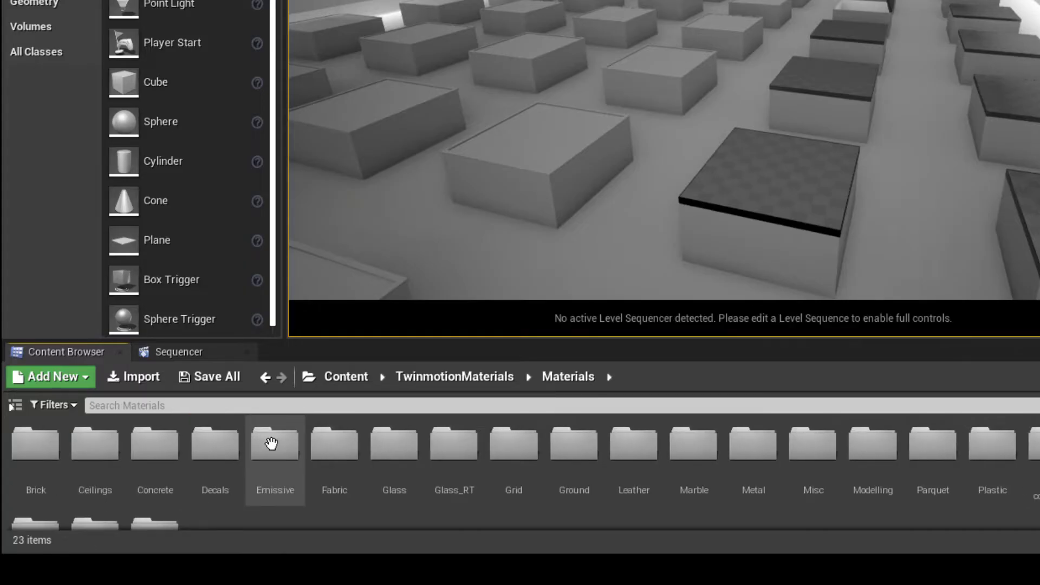
double_click(332, 448)
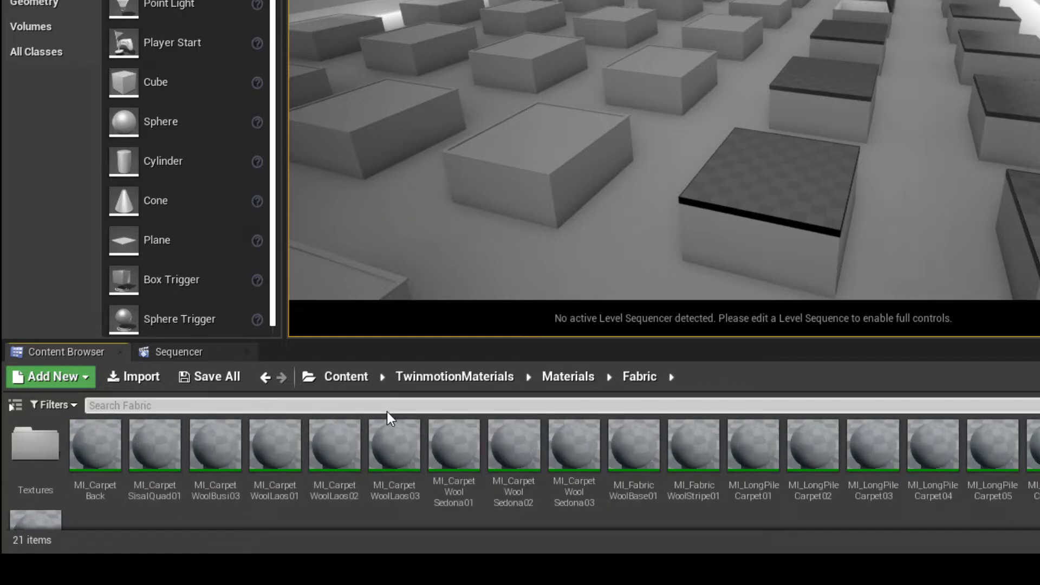
Return to the TwinmotionMaterials folder and open its Levels folder
click(436, 372)
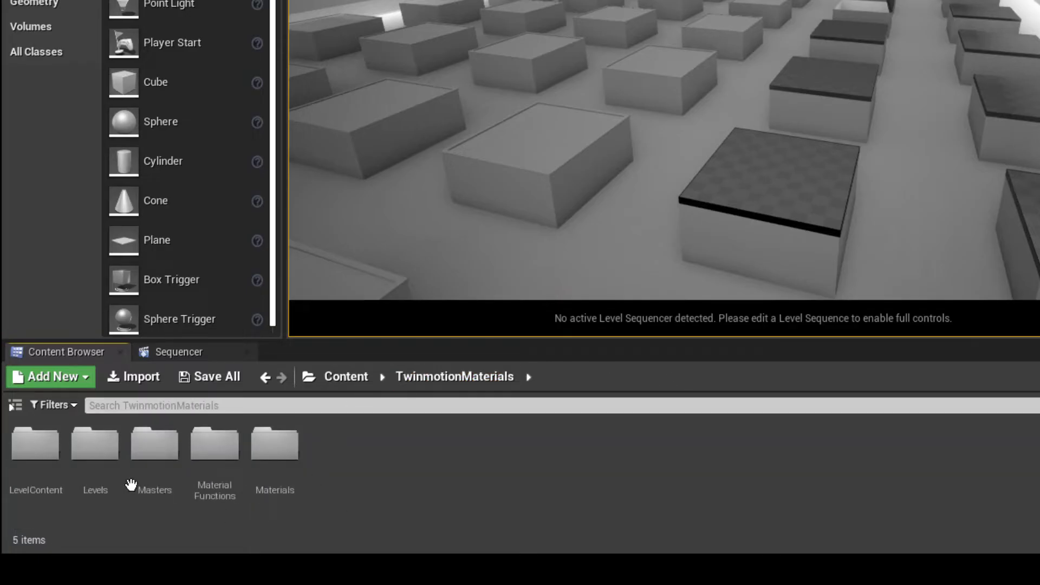
click(116, 446)
double_click(116, 446)
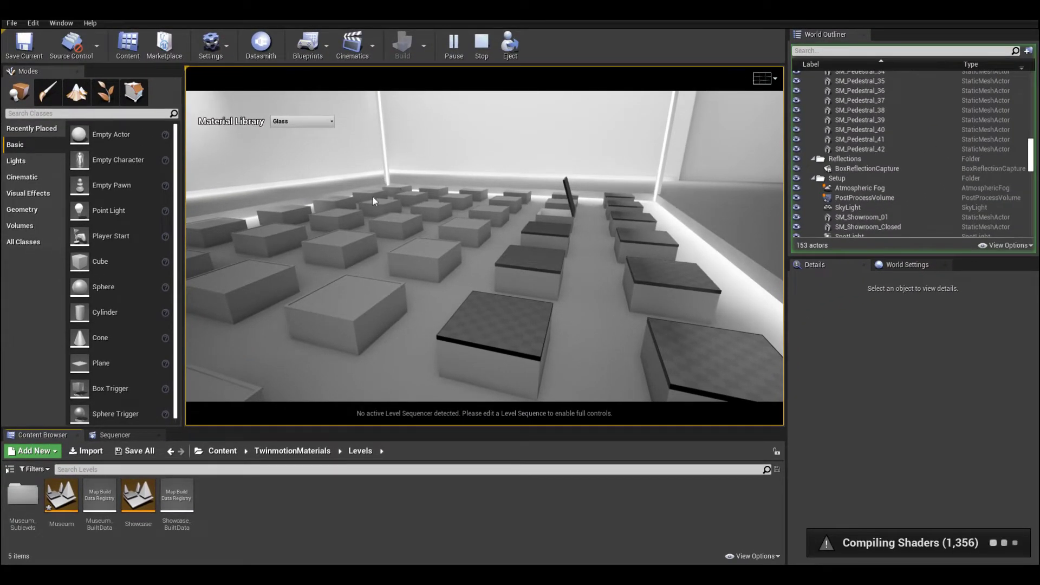
In the running showroom level, view the Brick, Leather and Plastic sets of the Material Library
click(304, 122)
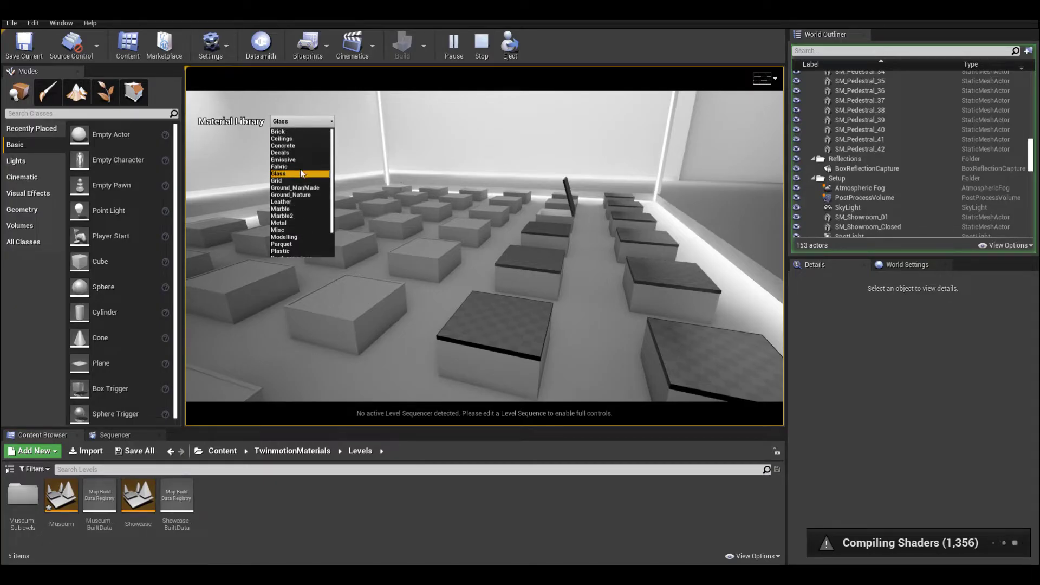
click(292, 138)
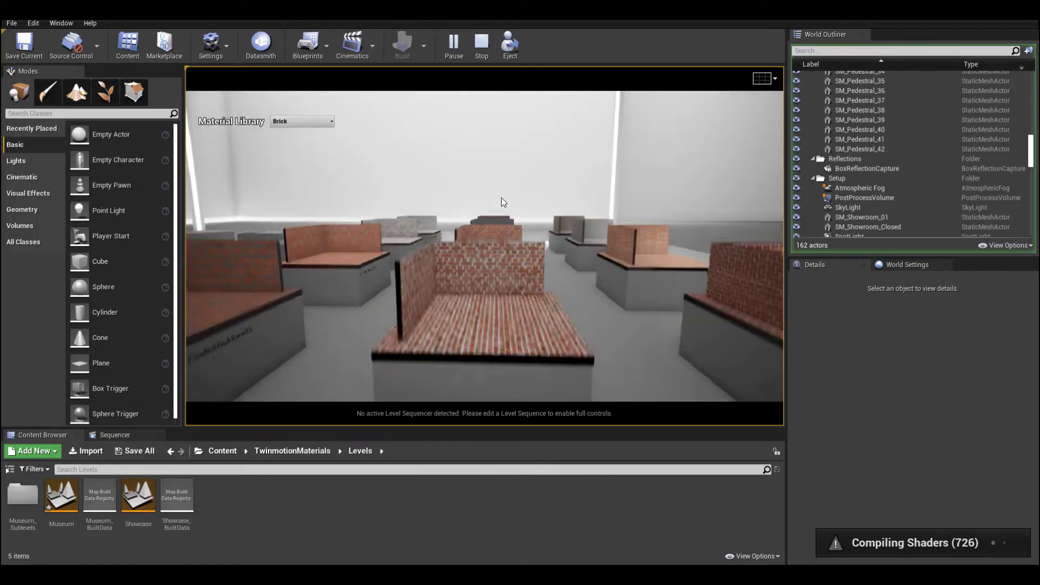
click(303, 121)
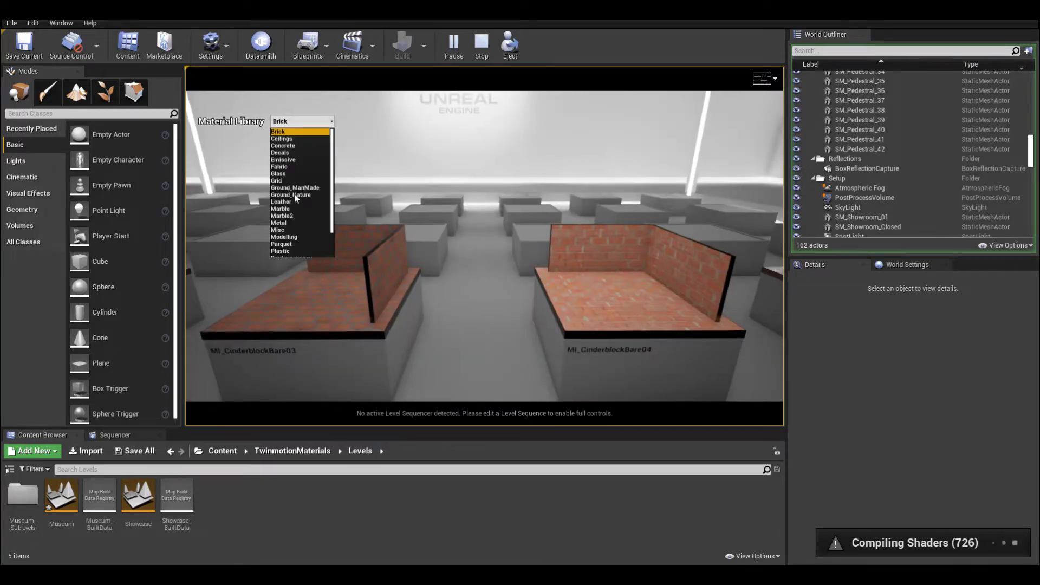
click(295, 194)
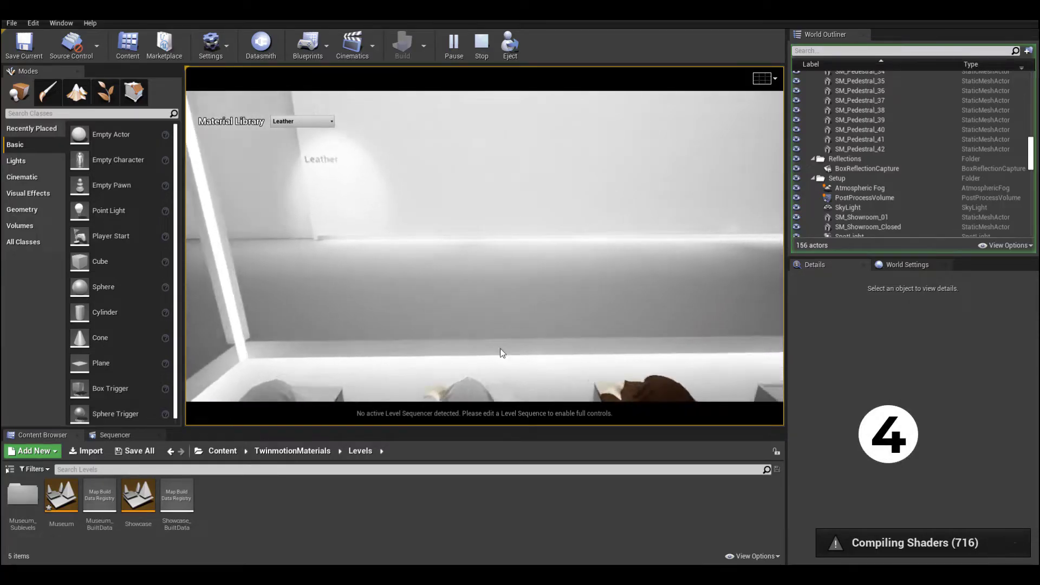
click(302, 120)
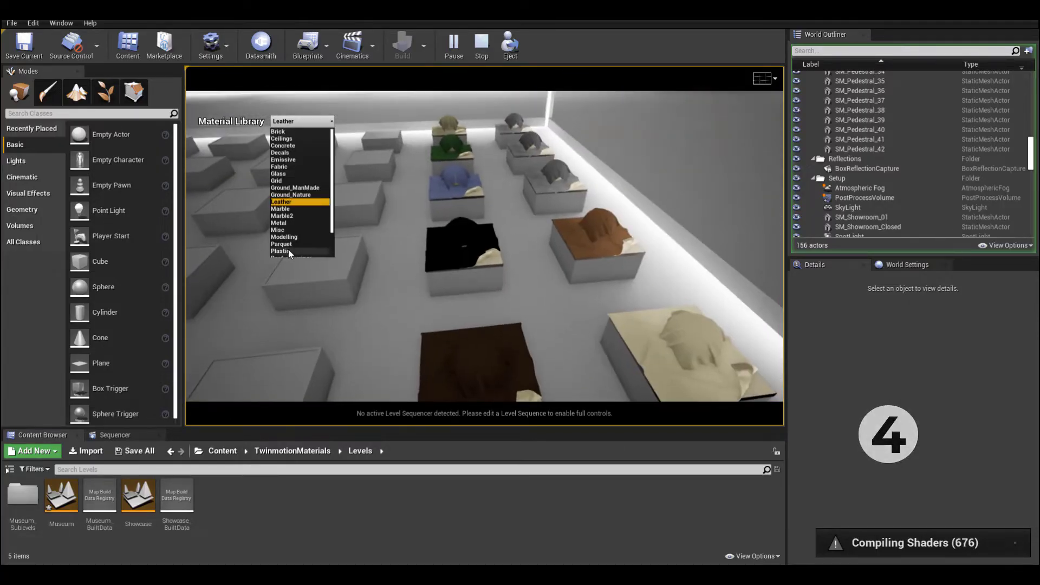
click(289, 250)
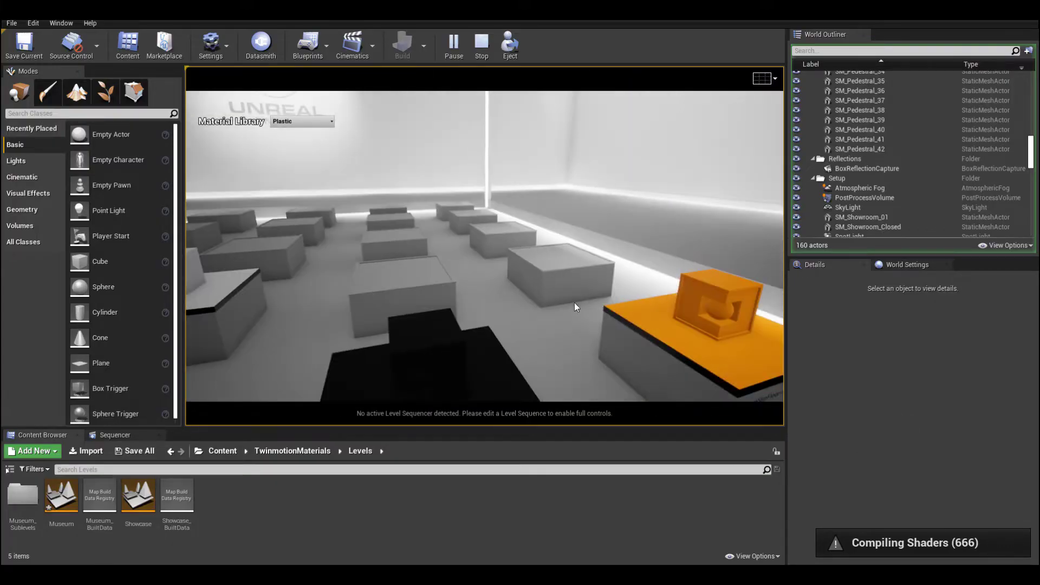
Switch the Material Library display through the Wood, Decals and Modelling sets and look over their pedestals
click(303, 121)
click(301, 252)
click(302, 121)
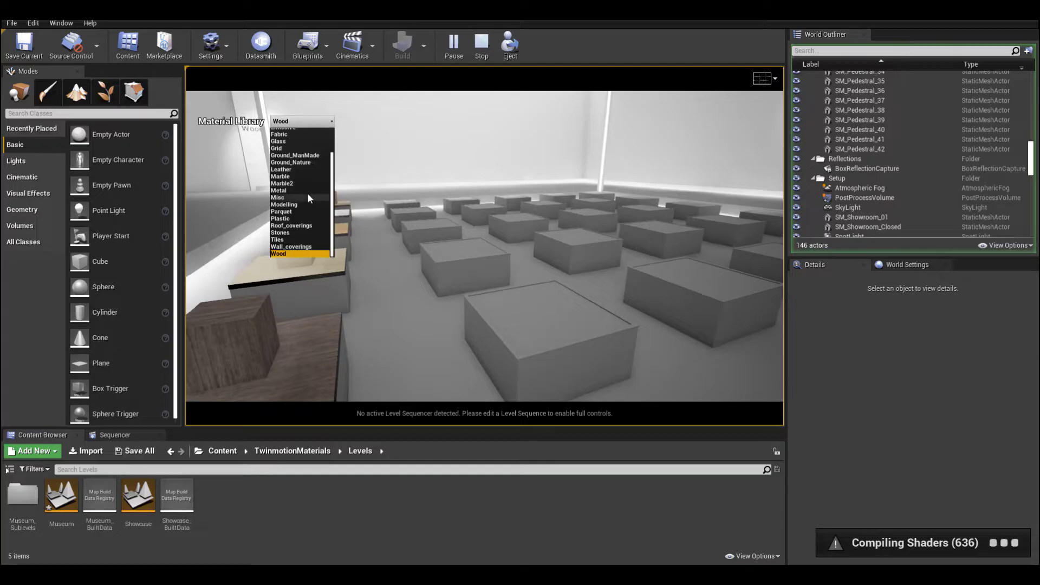
scroll(297, 222, up, 3)
click(284, 154)
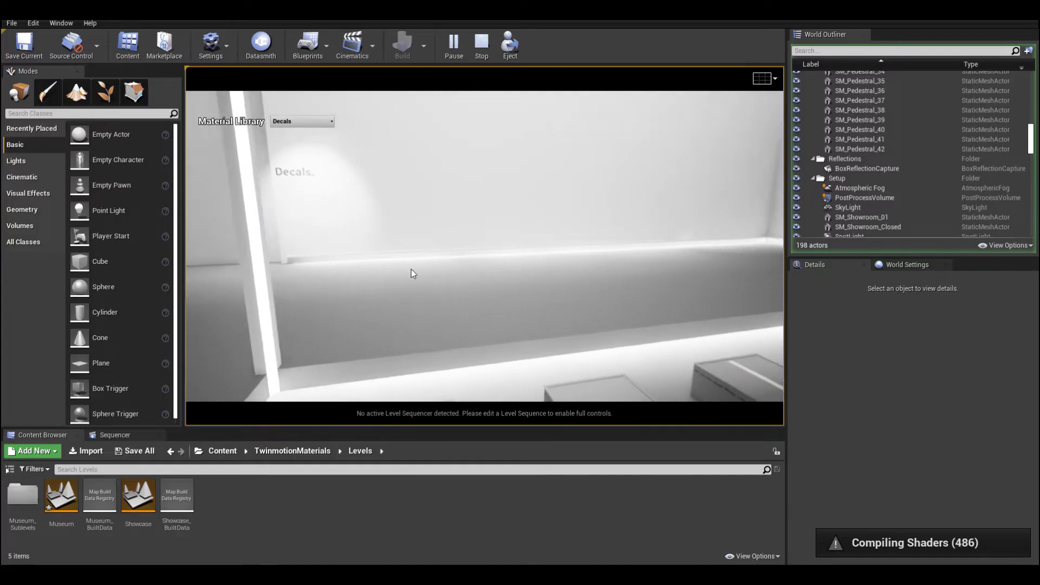
click(302, 121)
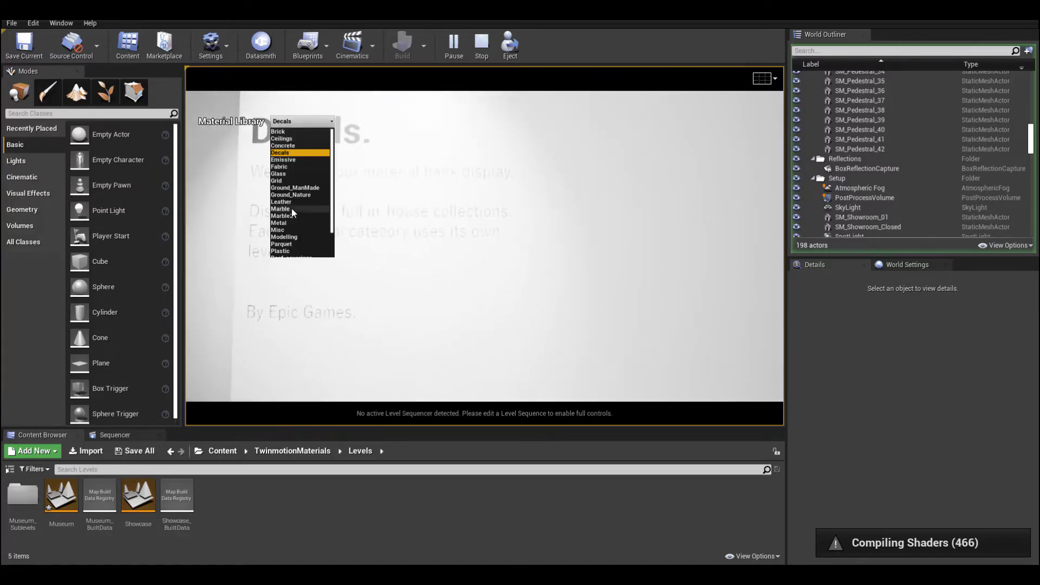
click(292, 208)
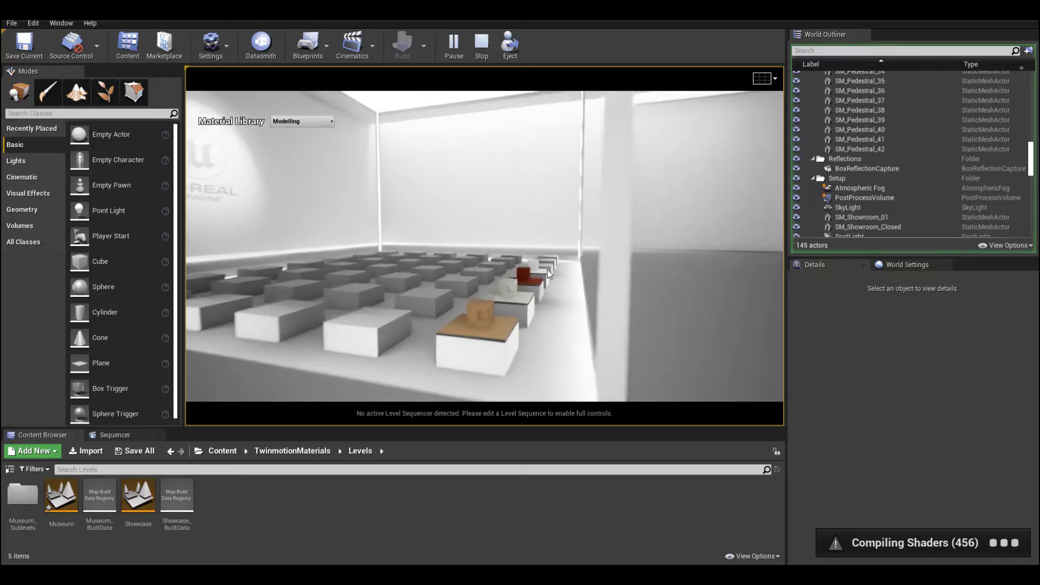
click(303, 121)
click(292, 236)
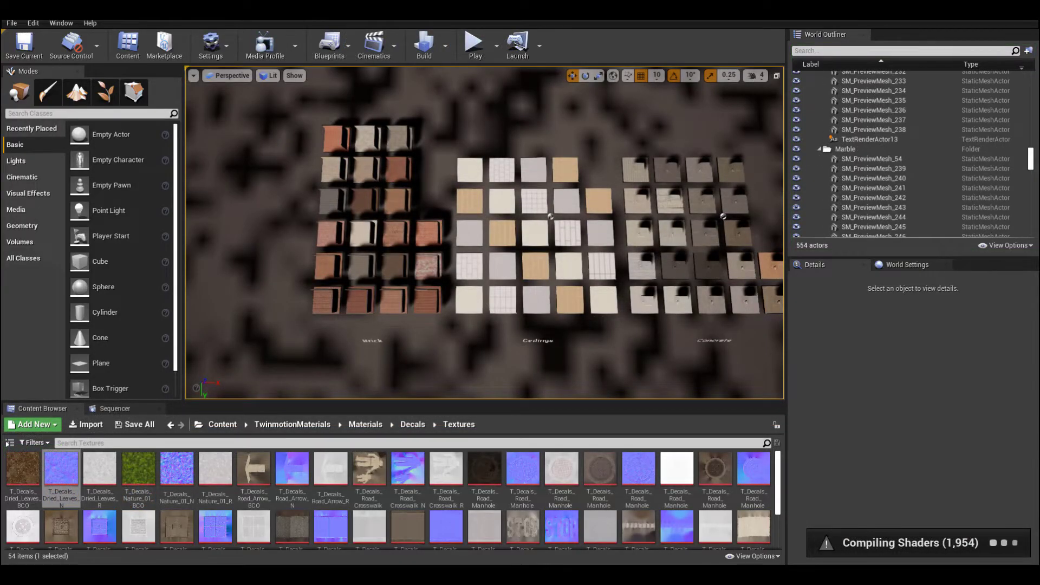
In the Showcase level, look over the Brick, Ceilings and Concrete sample grids and select one of the ceiling samples
key(d)
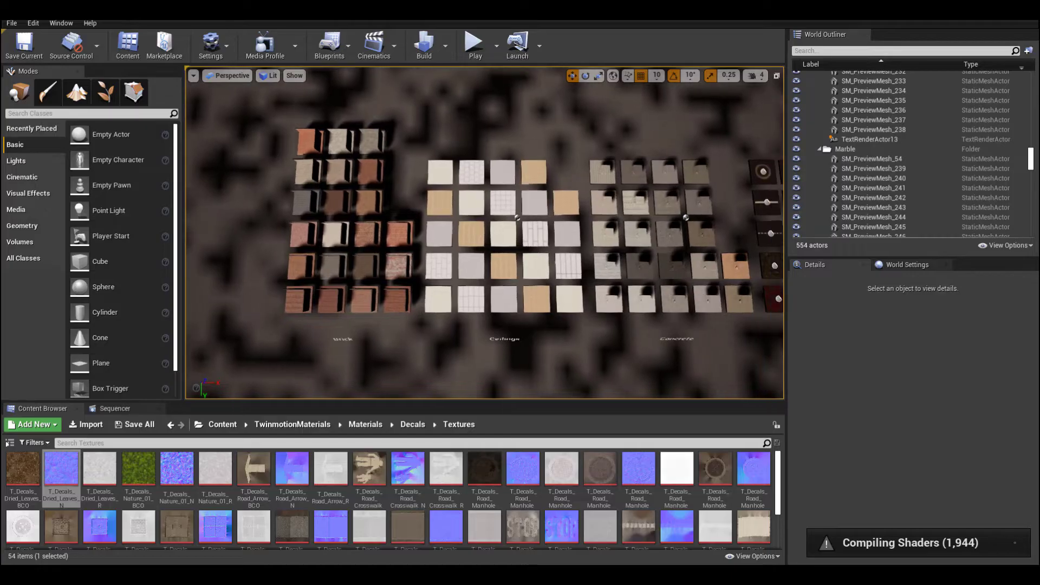
key(w)
mouse_move(460, 239)
right_down()
mouse_move(460, 208)
mouse_move(460, 236)
right_up()
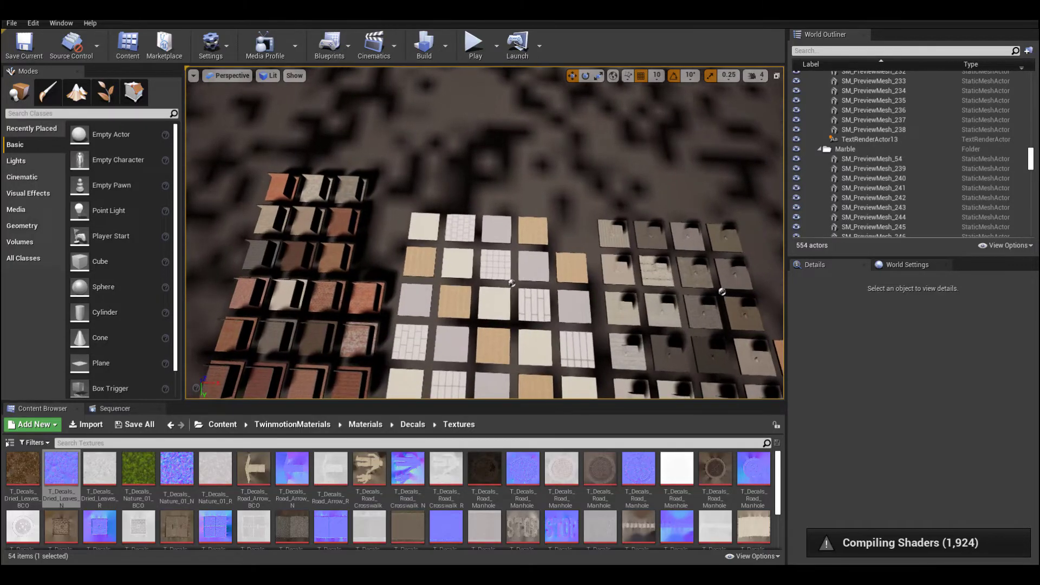
key(s)
right_drag(510, 335, 493, 315)
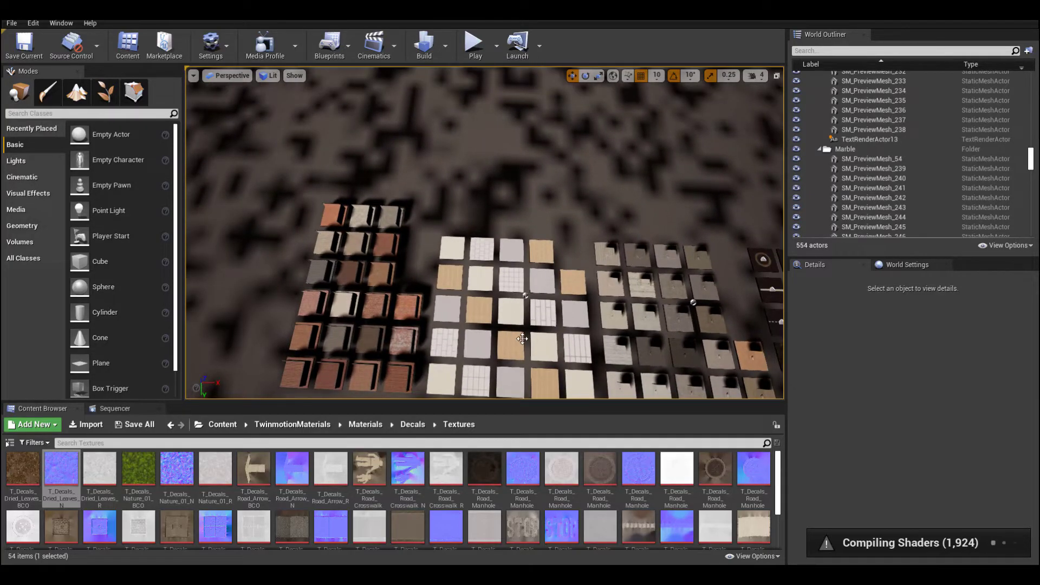
click(522, 338)
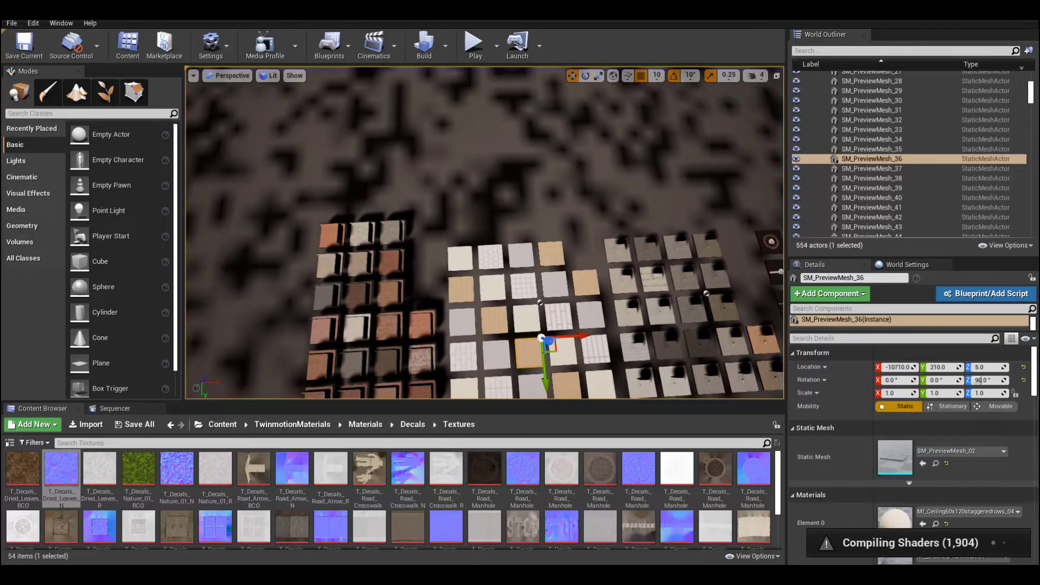
Survey the rows of Concrete, Decals and Emissive material samples in the Showcase level
right_drag(522, 339, 567, 346)
key(q)
key(d)
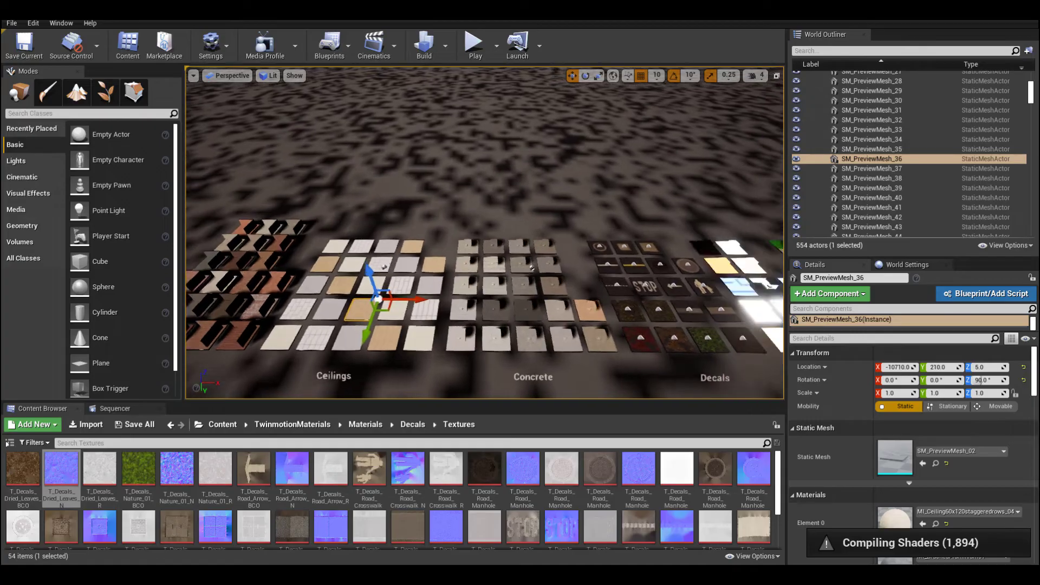
right_drag(326, 318, 326, 315)
key(d)
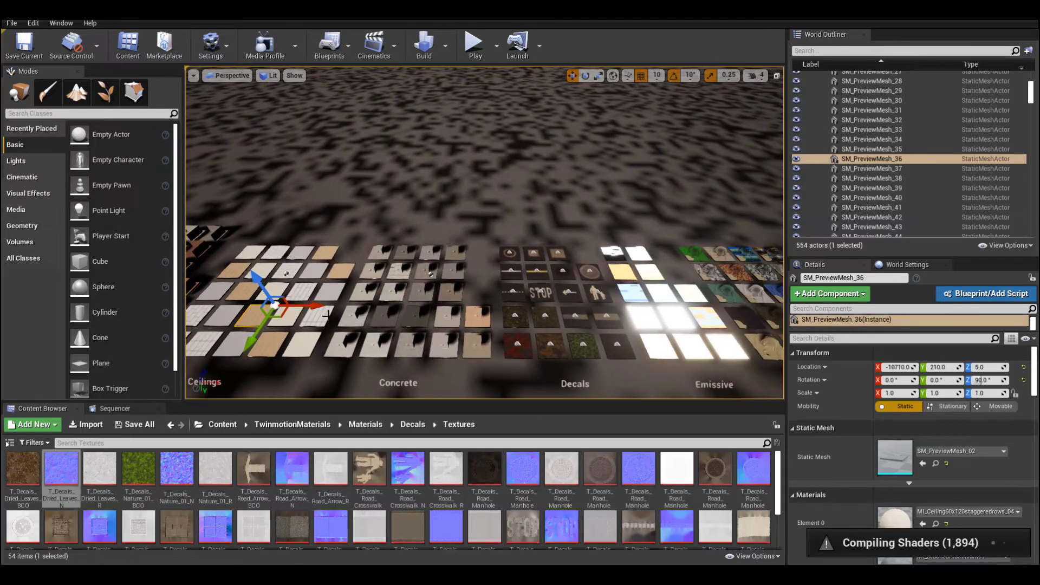
right_drag(472, 330, 472, 330)
right_drag(328, 292, 284, 272)
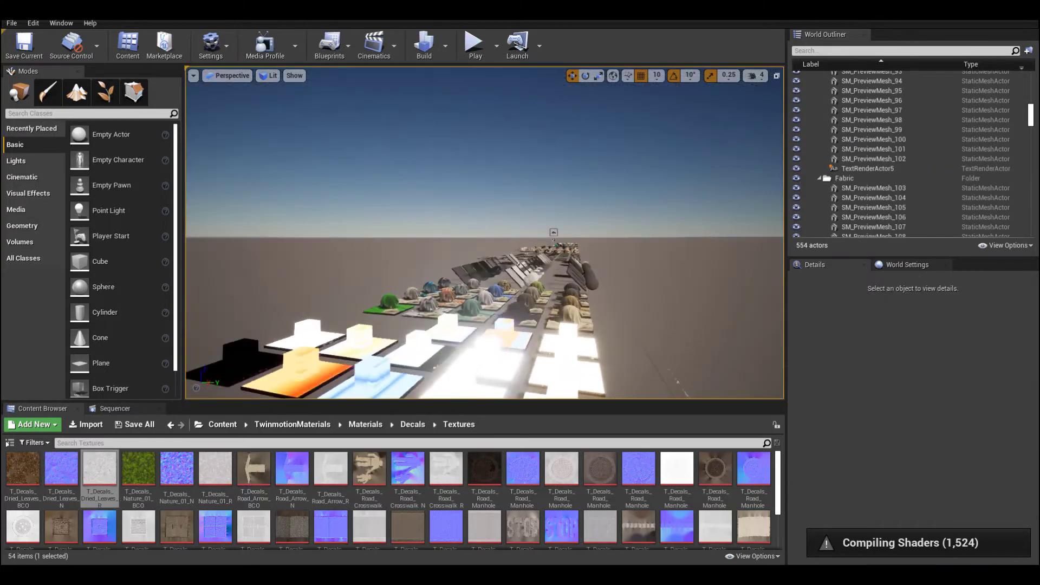
Focus on the green draped sample in the Fabric group and inspect it from around
scroll(516, 226, up, 4)
scroll(515, 225, up, 1)
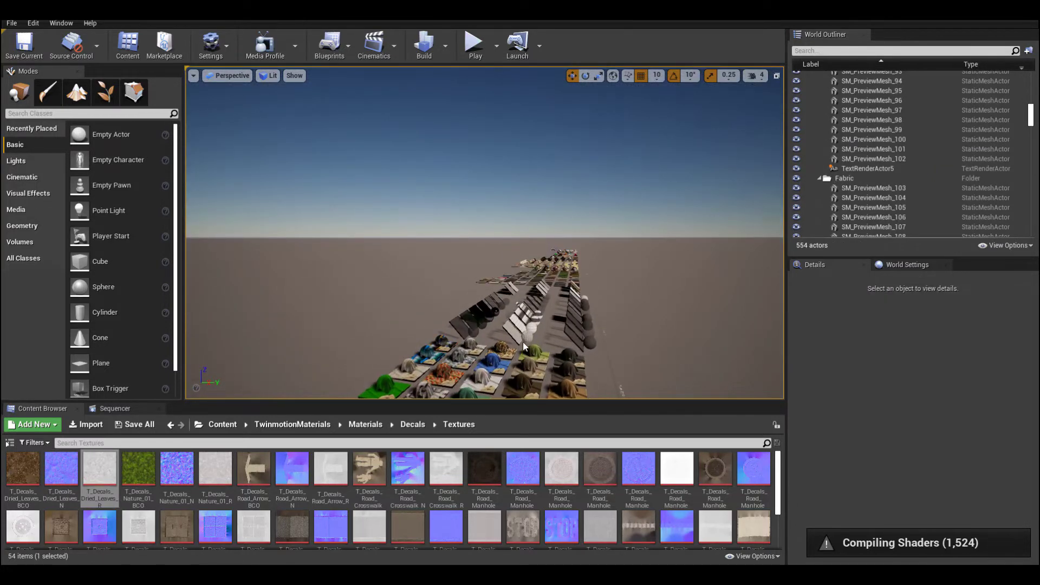
right_drag(522, 343, 537, 346)
click(531, 300)
key(f)
alt+drag(566, 307, 379, 322)
Focus on the beige draped sample at the end of the Fabric row and examine it from another side
click(677, 128)
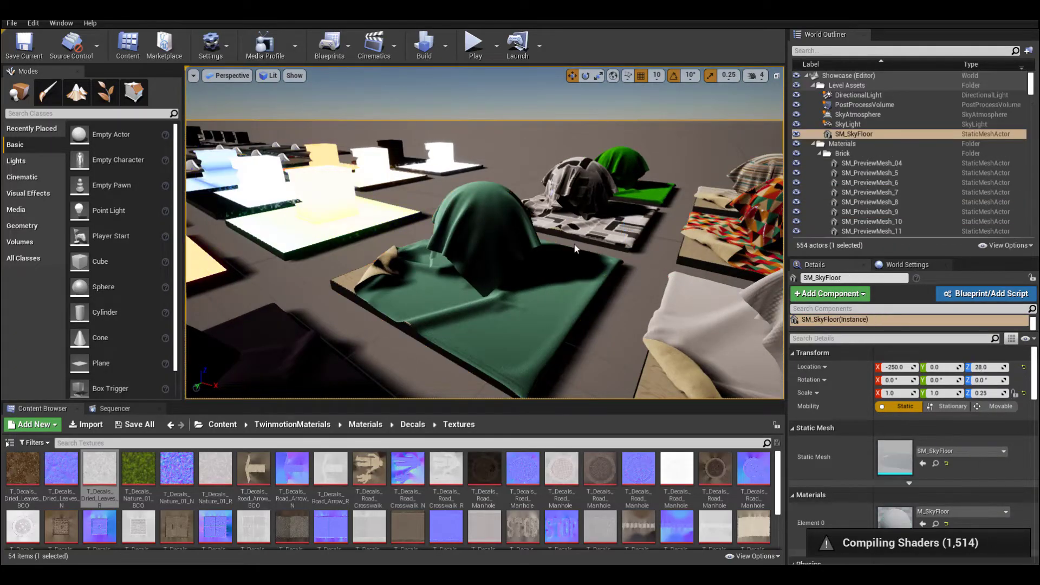
key(f)
click(682, 158)
key(f)
alt+drag(505, 261, 767, 272)
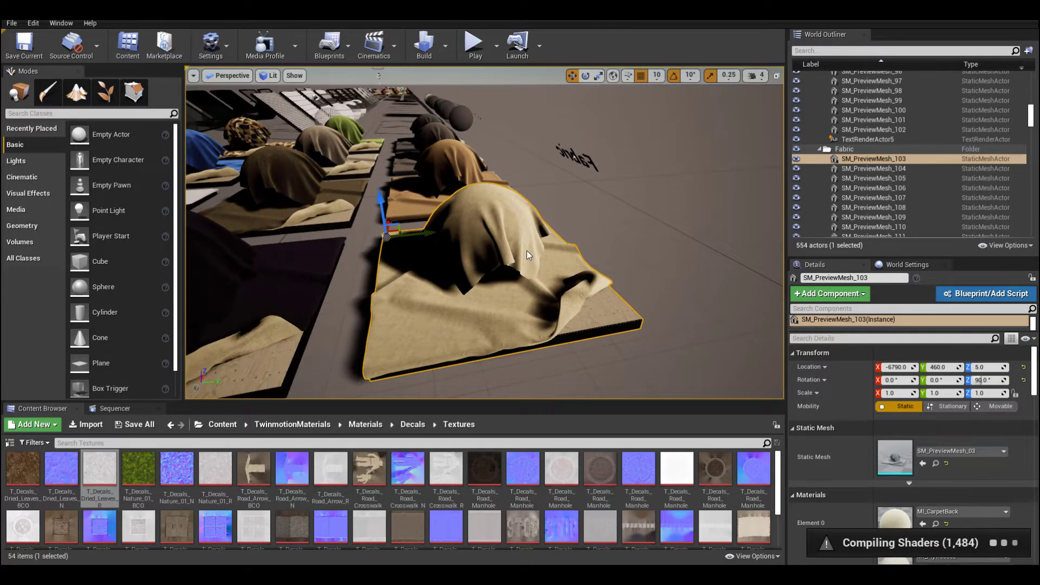
alt+drag(528, 255, 544, 256)
Focus on the glass sample with the MI_Glass_Sticker_02 grid pattern and inspect the glass group around it
click(318, 113)
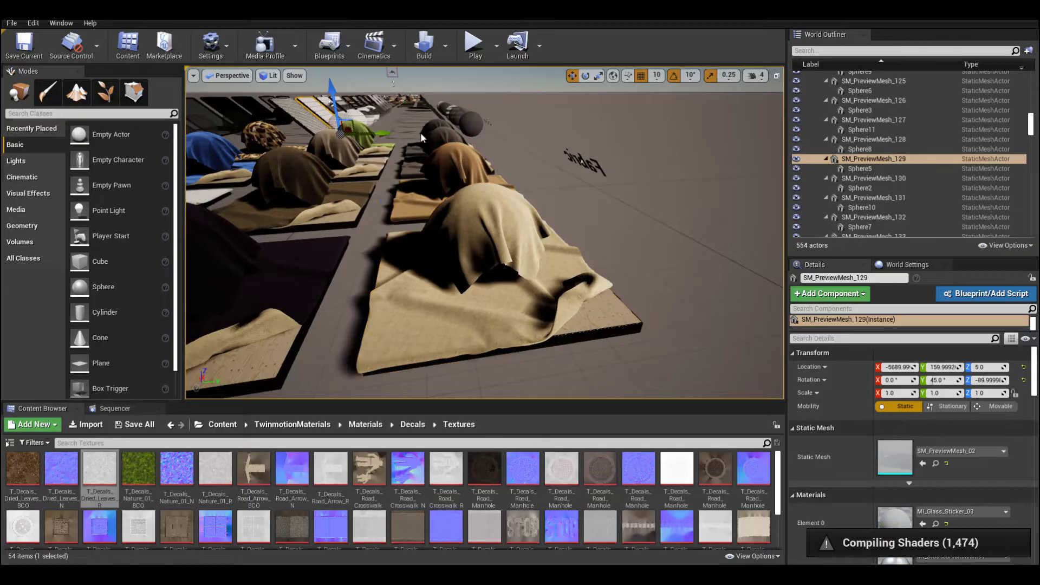
click(334, 105)
key(f)
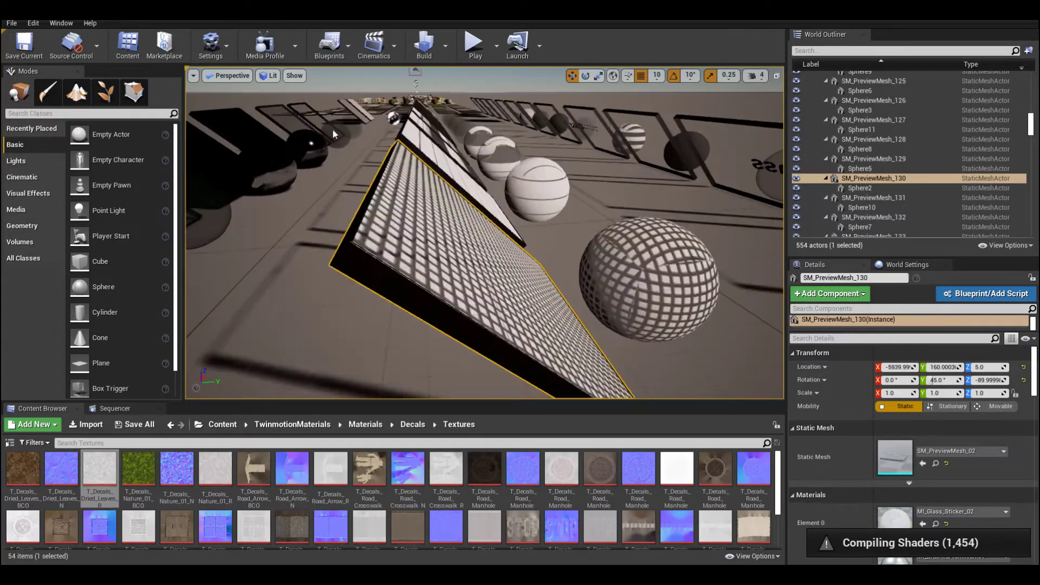
alt+drag(433, 196, 528, 135)
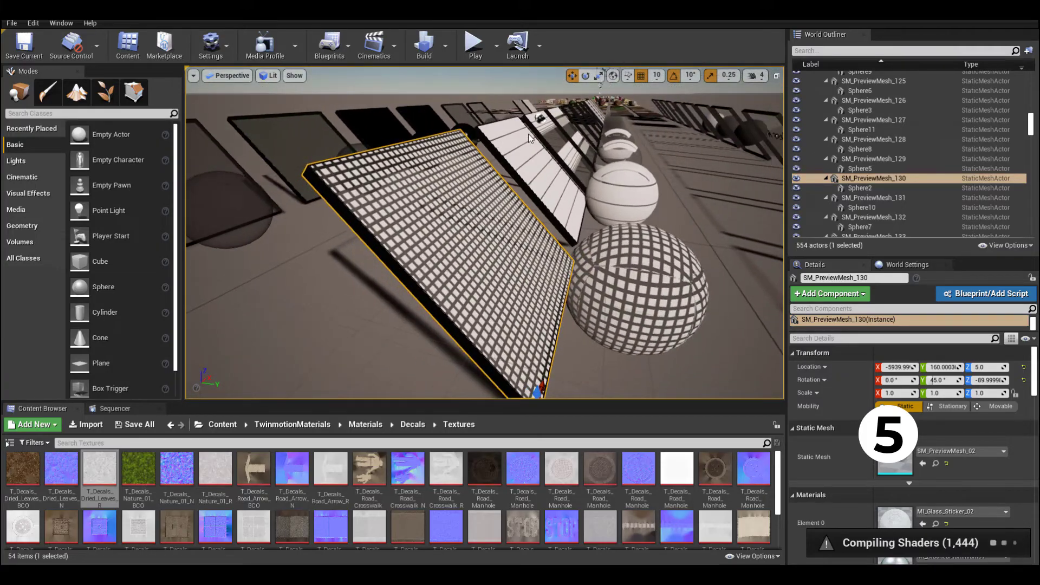
right_drag(541, 154, 592, 158)
Inspect the MI_GroundDirt01 ground sample and the MI_NoisyMarbleChecker02 marble sample up close
click(527, 139)
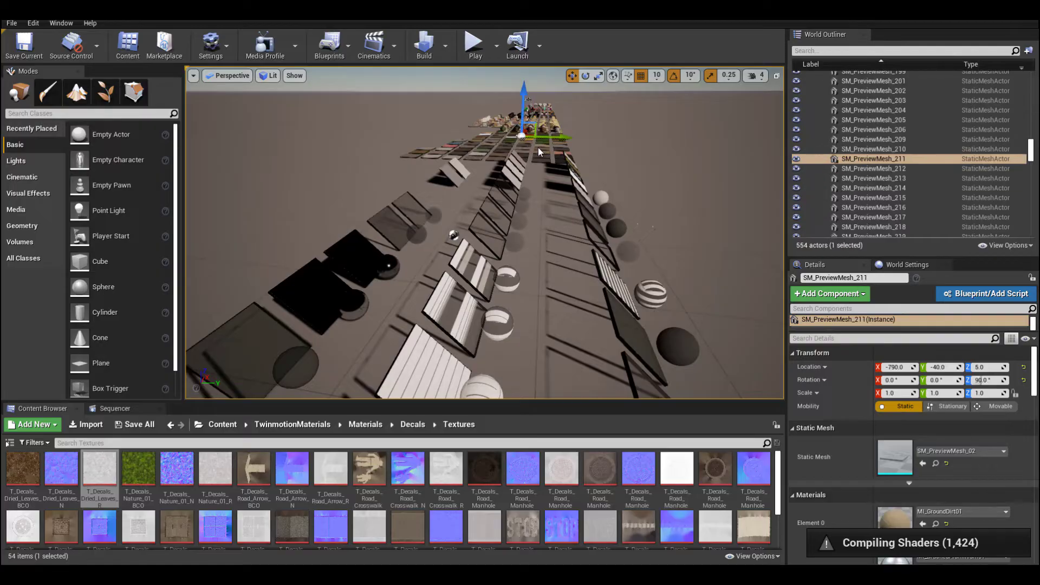
key(f)
middle_drag(526, 143, 525, 224)
alt+drag(525, 224, 394, 223)
click(378, 162)
key(f)
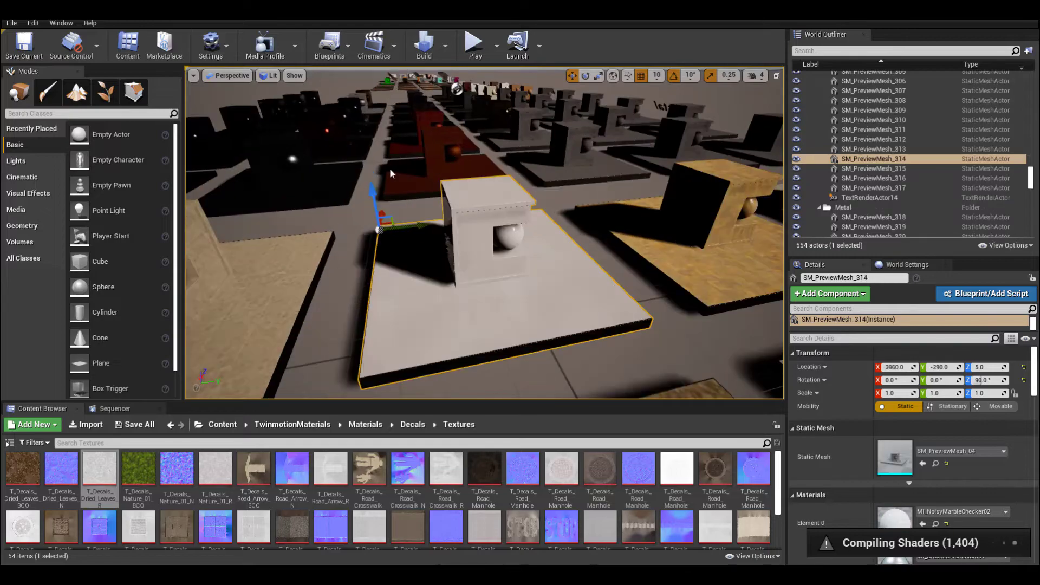
alt+drag(336, 238, 320, 221)
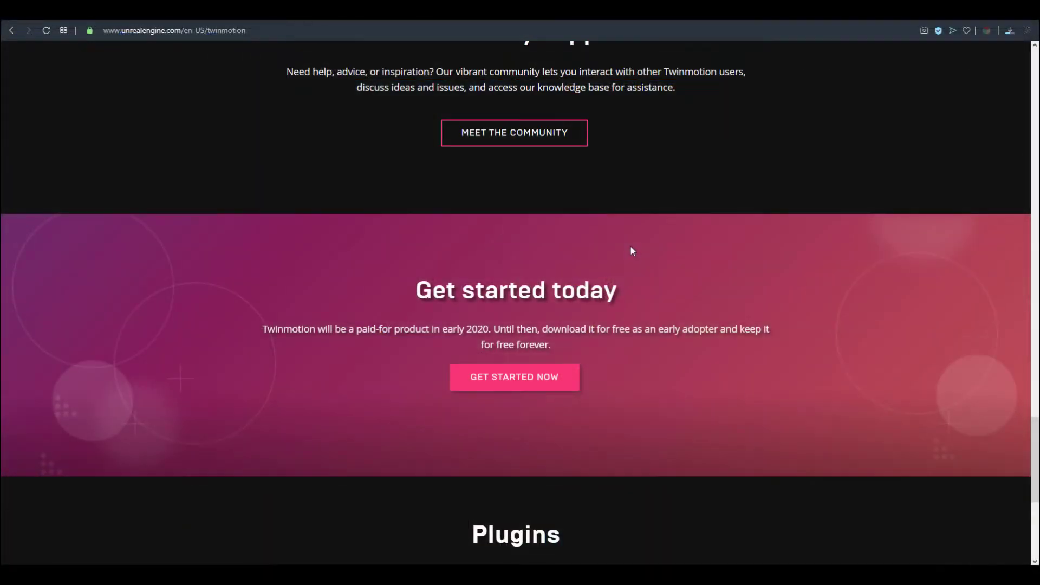
In the web browser, review the community support, Get started today and Plugins sections of the Twinmotion page
scroll(630, 246, up, 5)
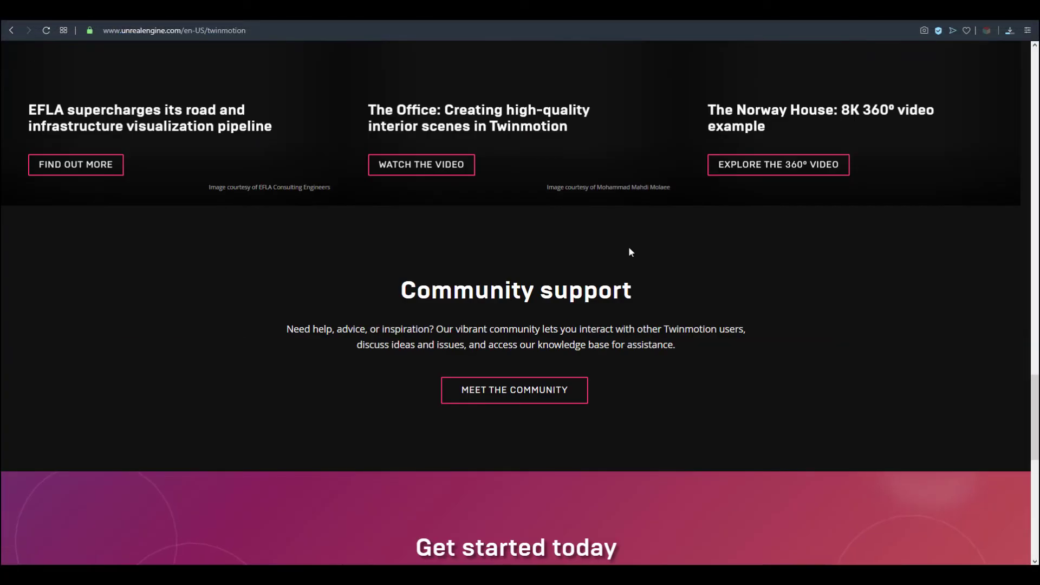
scroll(628, 246, down, 7)
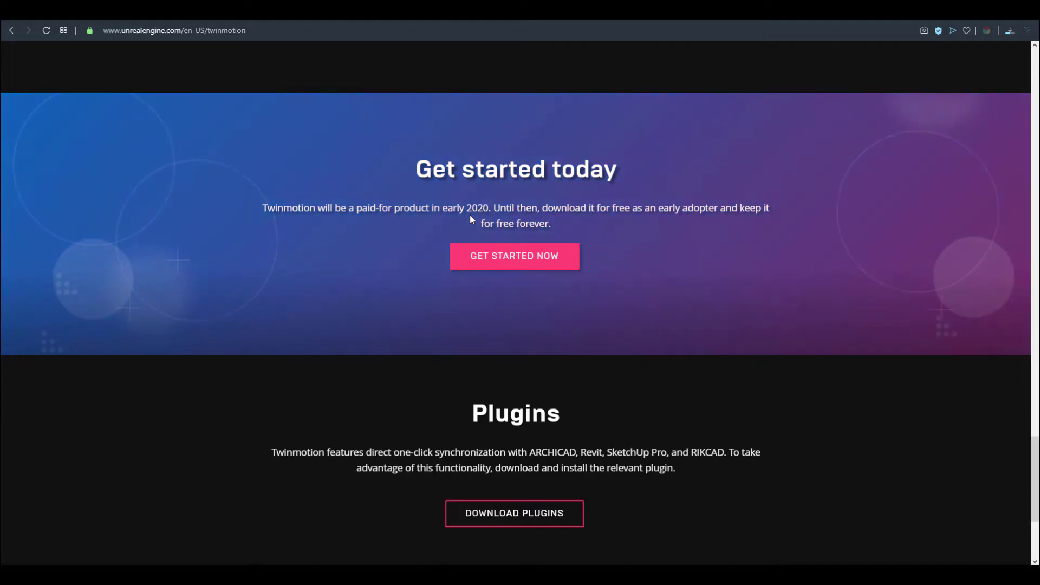
scroll(499, 301, up, 4)
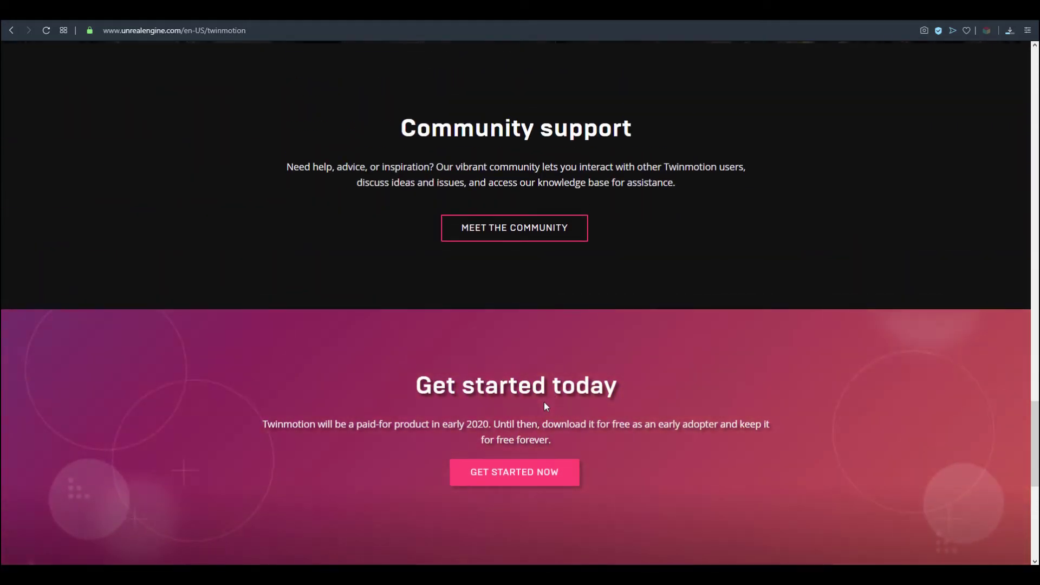
scroll(496, 317, up, 6)
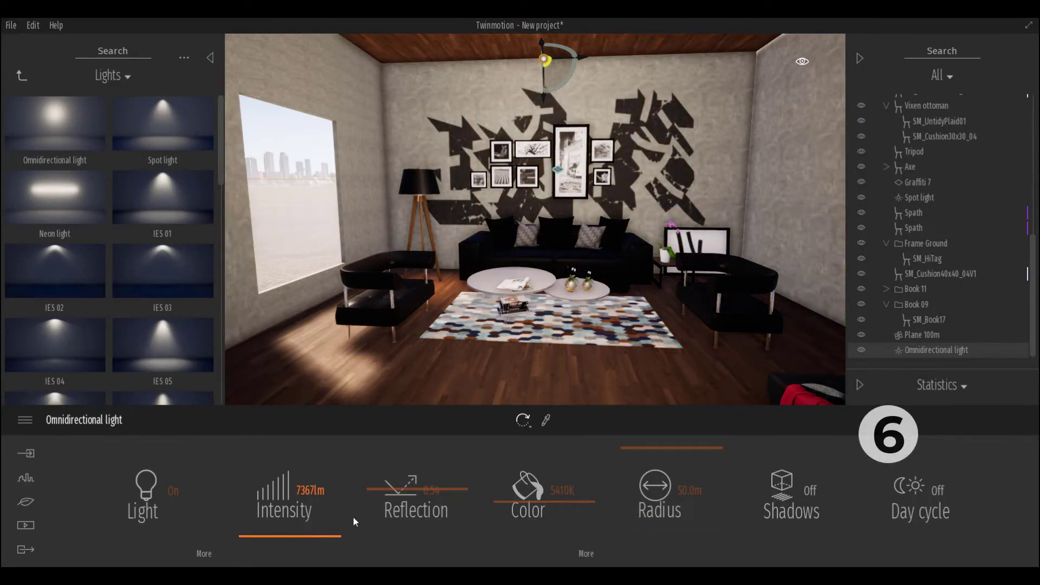
In Twinmotion, view the seating area closer, pick the material of the sofa's middle black cushion and open its color
right_drag(563, 227, 525, 229)
drag(525, 229, 611, 173)
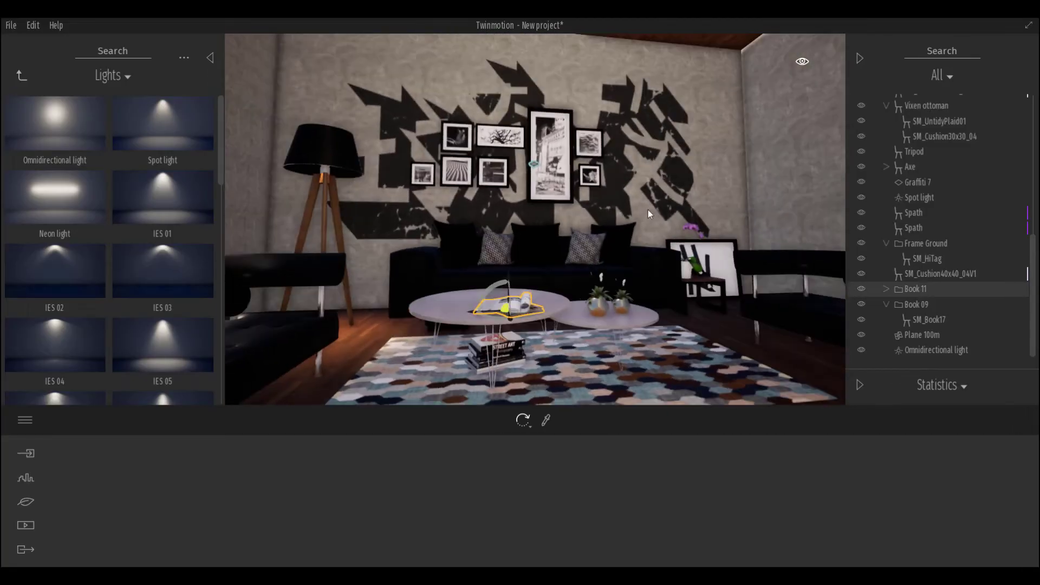
click(538, 245)
click(488, 496)
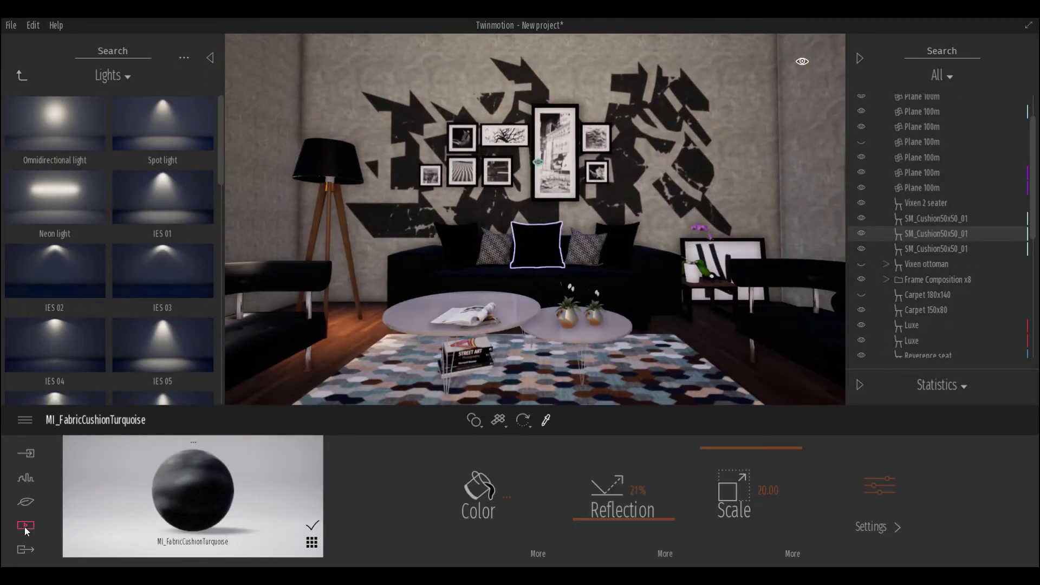
In the Nature lighting settings, set GI to 3.31 and ambient occlusion to 58%
click(24, 526)
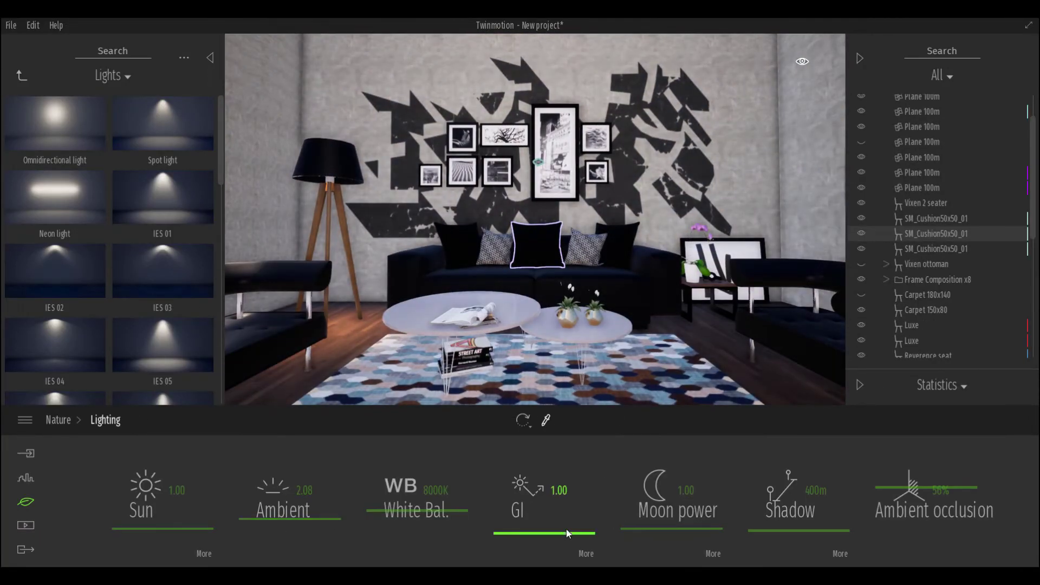
drag(567, 533, 567, 522)
drag(898, 493, 898, 487)
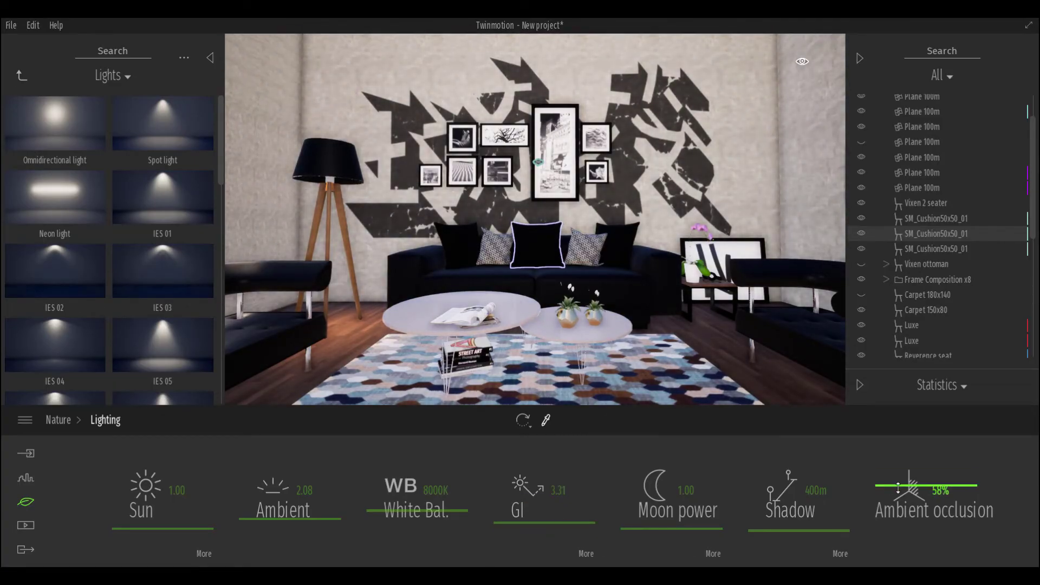
Set the shadow distance to 1679 m and GI to 4.16, and raise the sun intensity in the Nature lighting settings
drag(763, 528, 762, 505)
drag(498, 523, 499, 518)
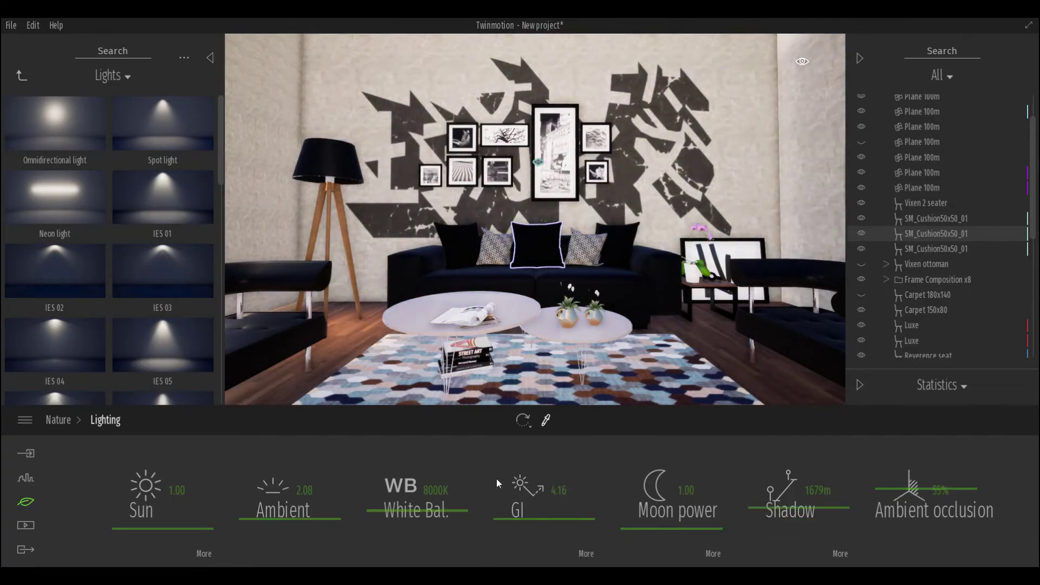
drag(134, 529, 134, 522)
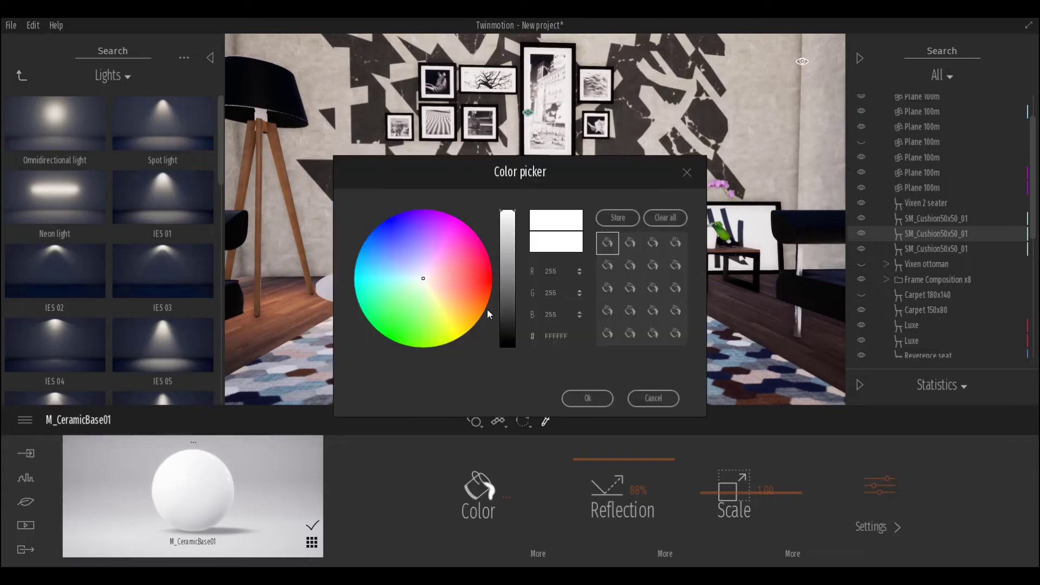
Change the M_CeramicBase01 material color from white to a mid grey and look over the seating area
drag(510, 320, 511, 244)
click(587, 398)
scroll(598, 298, down, 3)
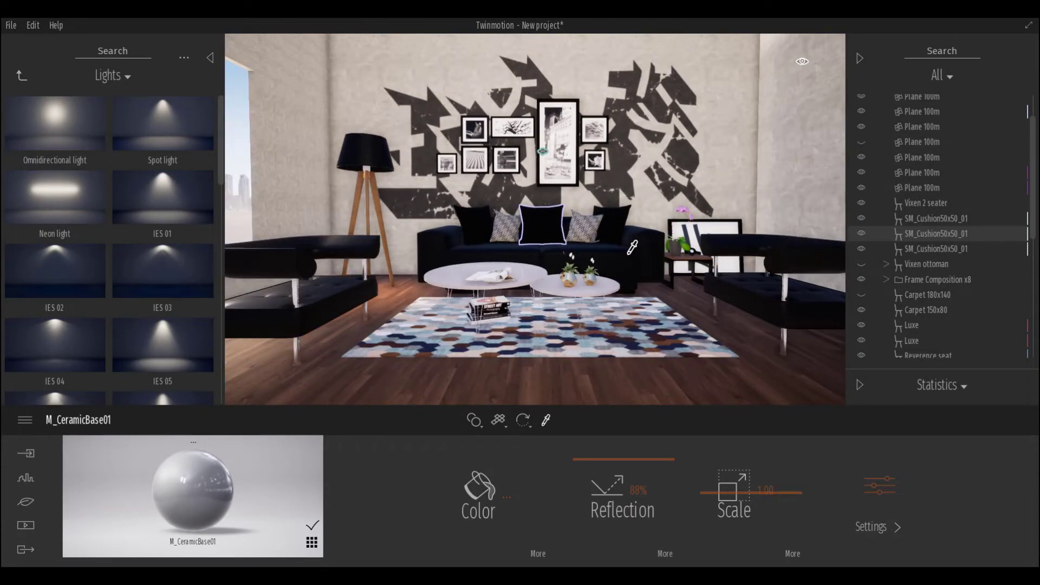
scroll(628, 253, up, 3)
scroll(628, 254, down, 2)
Update the saved Image 01 with the current view of the seating area, and play the video clip
click(25, 502)
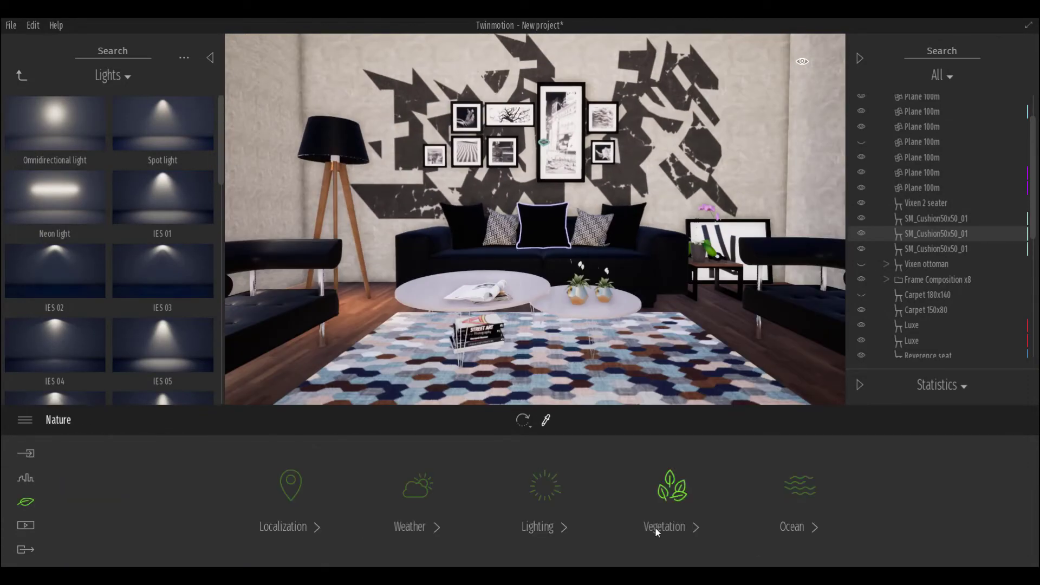
click(26, 525)
click(351, 511)
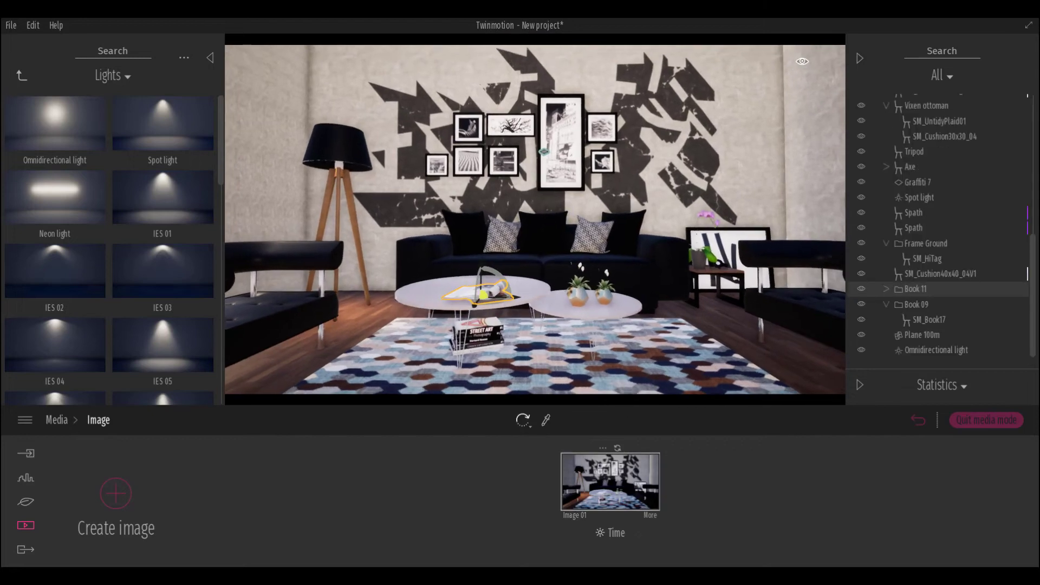
click(617, 457)
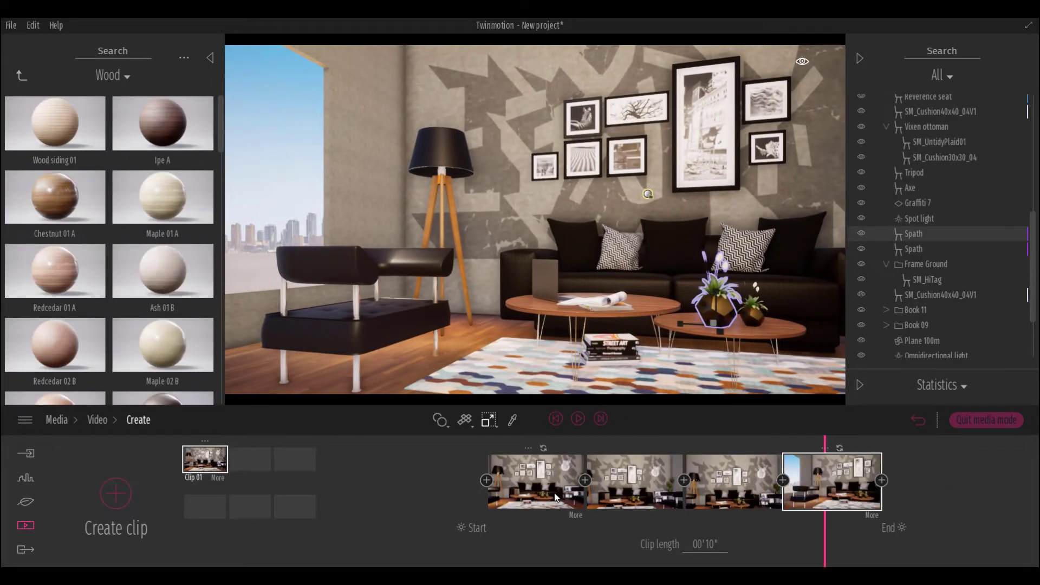
click(581, 423)
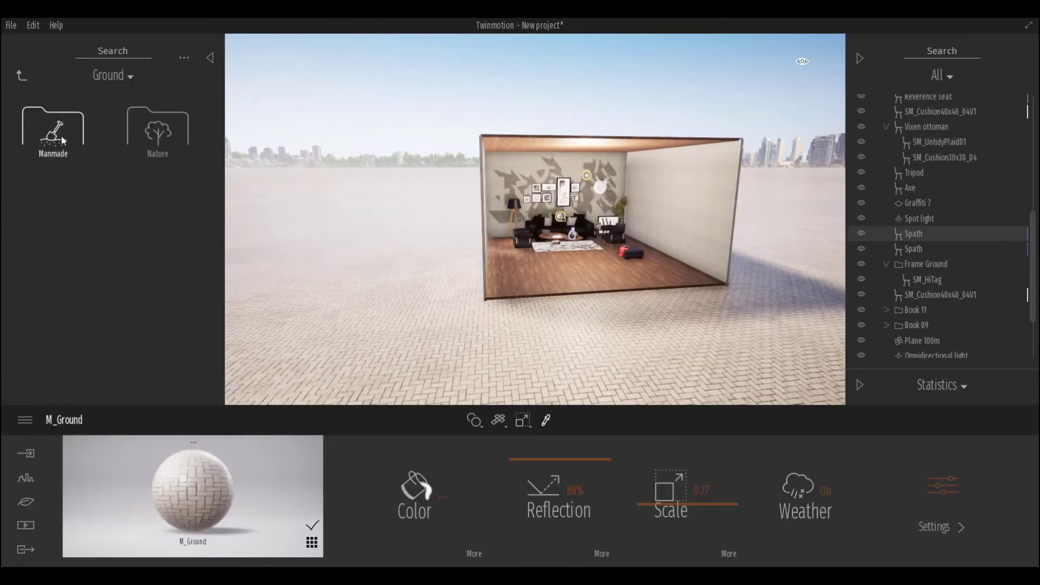
Add Bradford pear 1 to the vegetation paint set and place a Bradford pear 2 tree on the grass beside the window wall
click(51, 136)
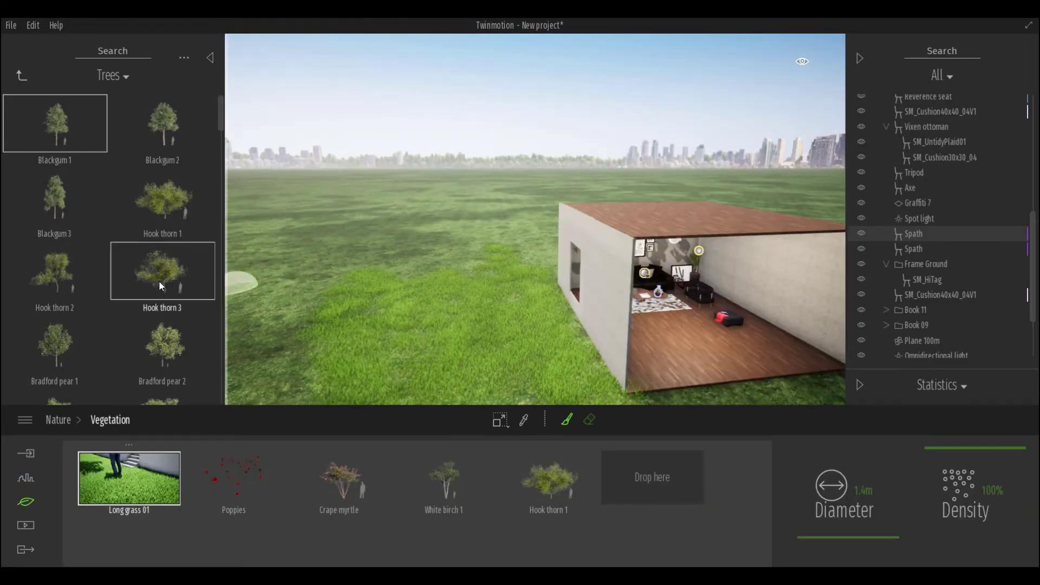
scroll(152, 293, down, 1)
click(567, 419)
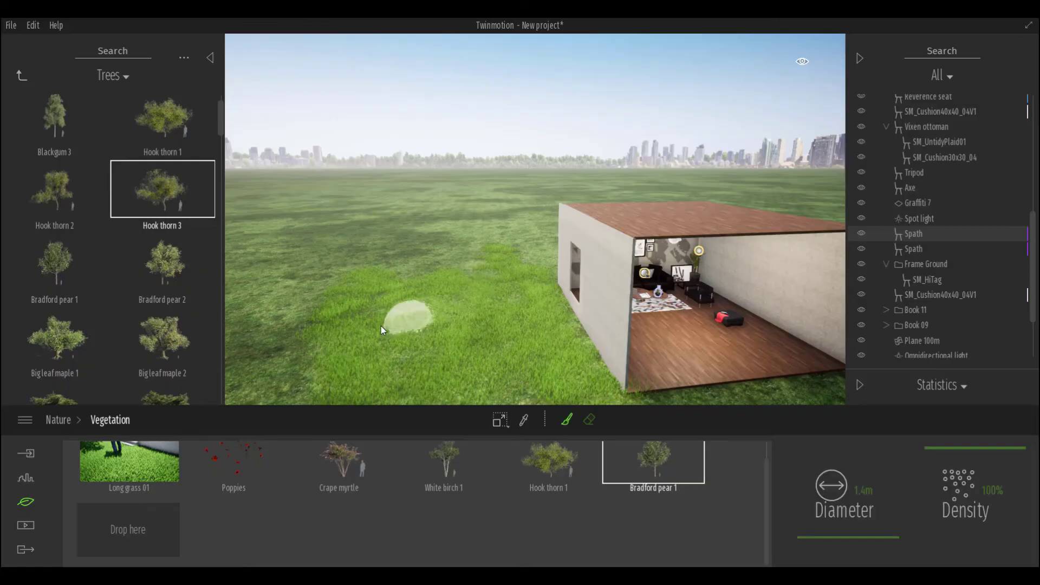
click(820, 537)
drag(163, 263, 427, 348)
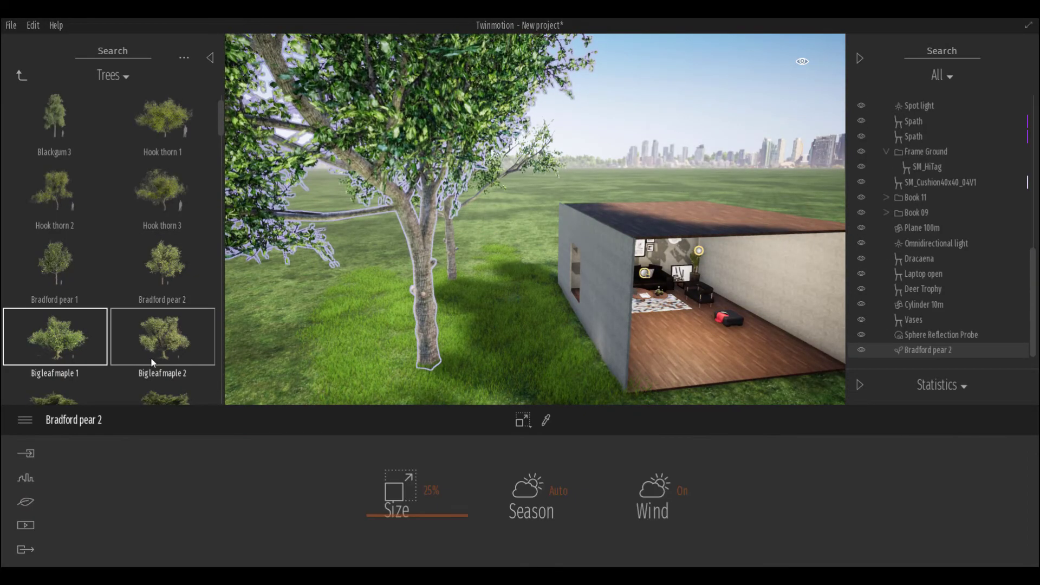
Scale the Bradford pear 2 tree down to a size of 2%
scroll(151, 357, down, 3)
drag(54, 257, 38, 293)
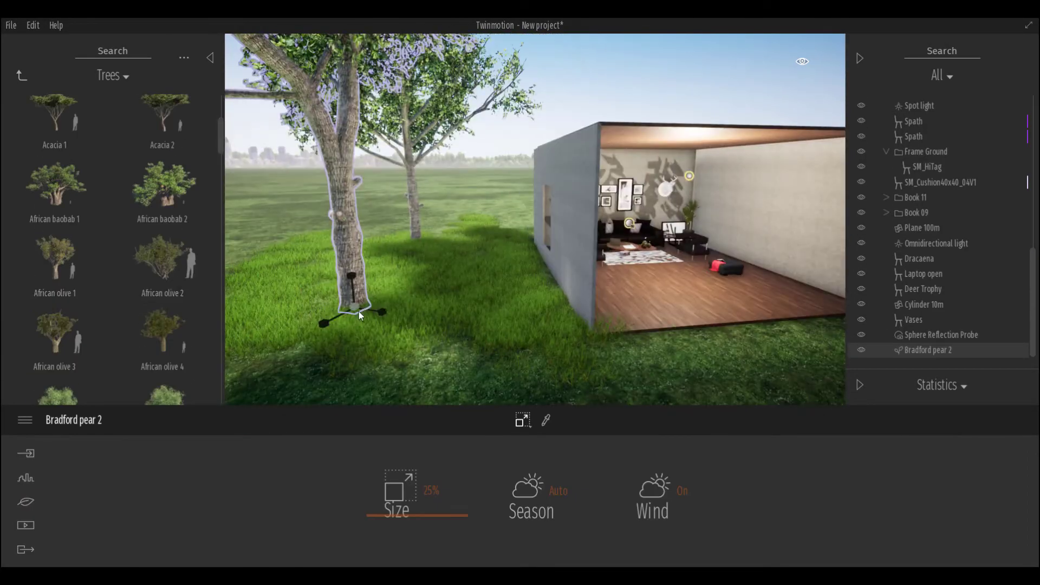
drag(359, 312, 359, 314)
Place an American beech 2 tree beside the room's outer wall at a size of 67%
scroll(155, 270, down, 3)
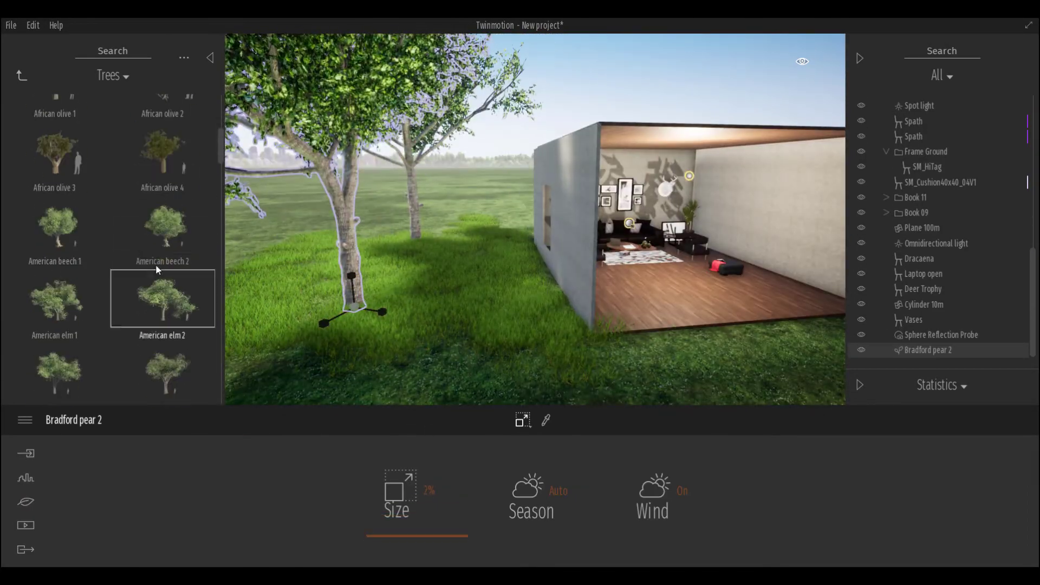
drag(161, 238, 476, 272)
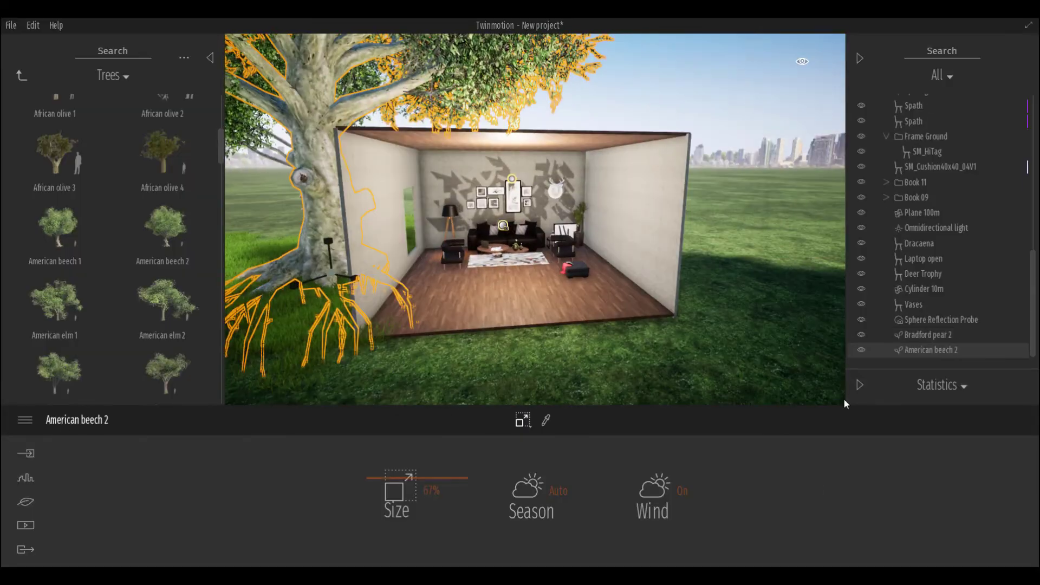
Open the video clip editor, switch the gizmo to move mode and shift American beech 2 outside the window wall
click(26, 525)
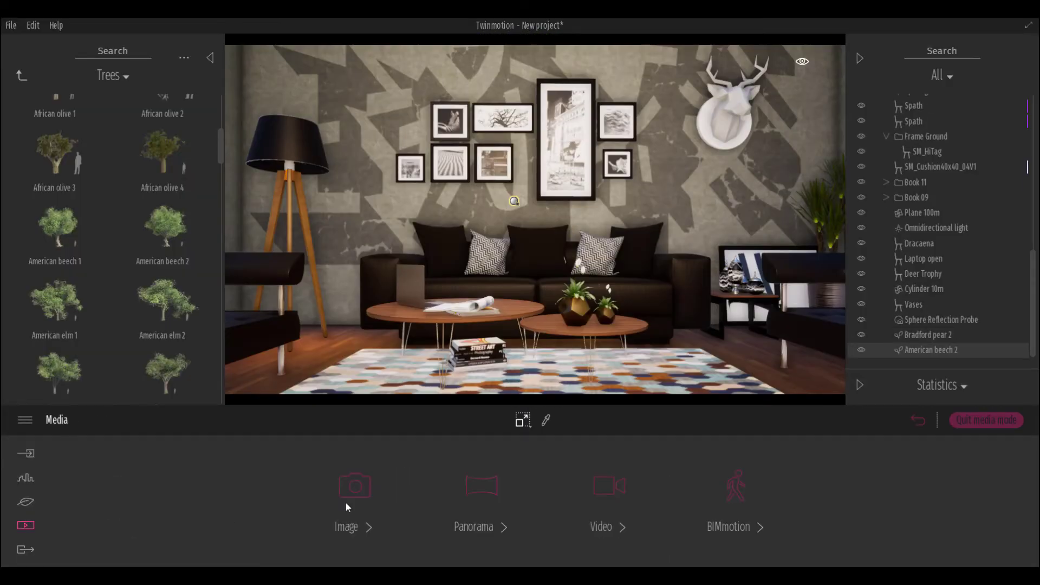
click(609, 486)
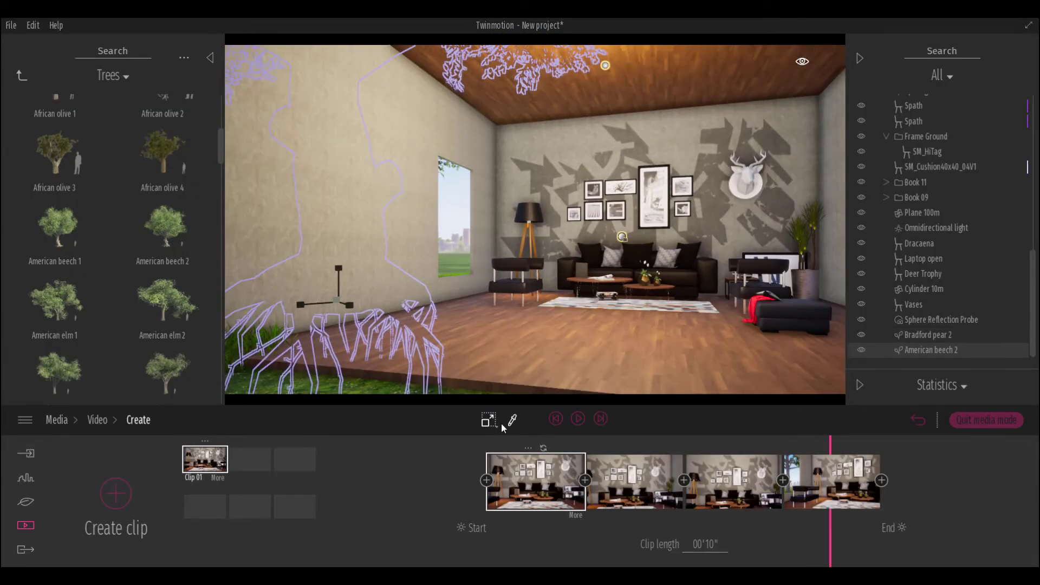
click(493, 424)
click(489, 344)
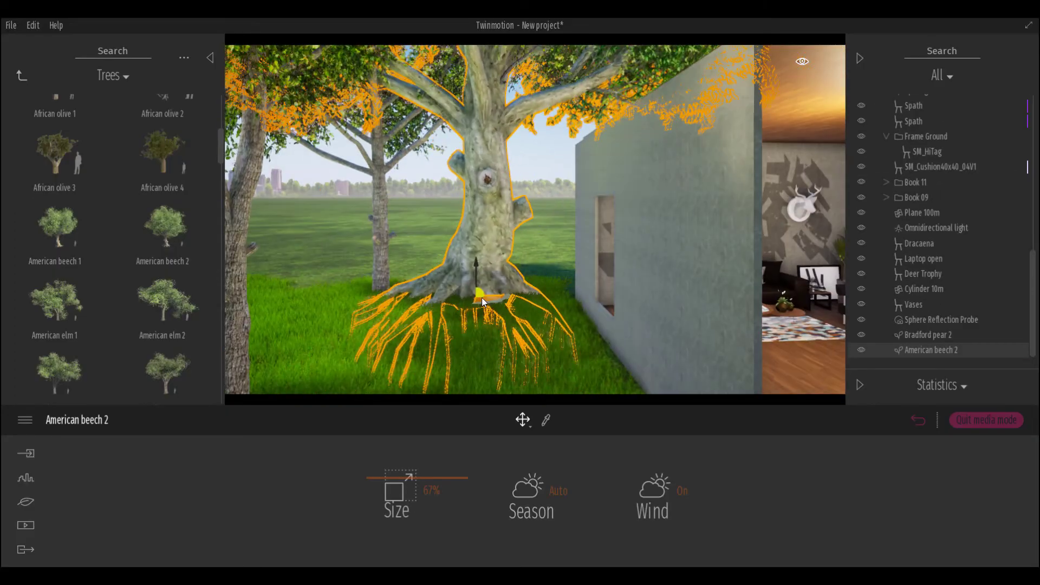
Adjust the positions of the American beech 2 and Bradford pear 2 trees outside the window
click(382, 250)
middle_drag(383, 249, 597, 206)
scroll(939, 325, down, 6)
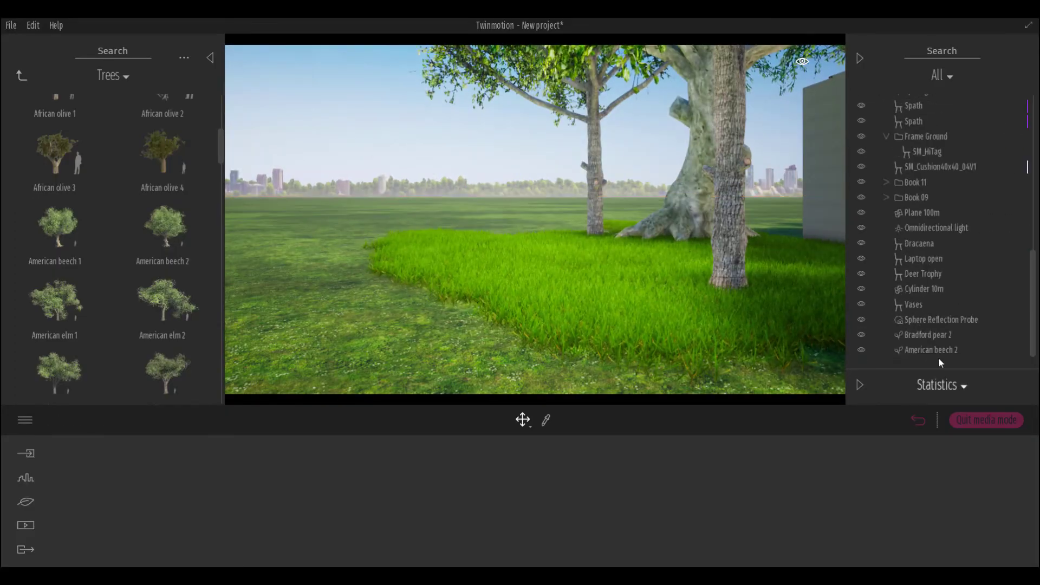
click(927, 336)
click(921, 321)
click(927, 350)
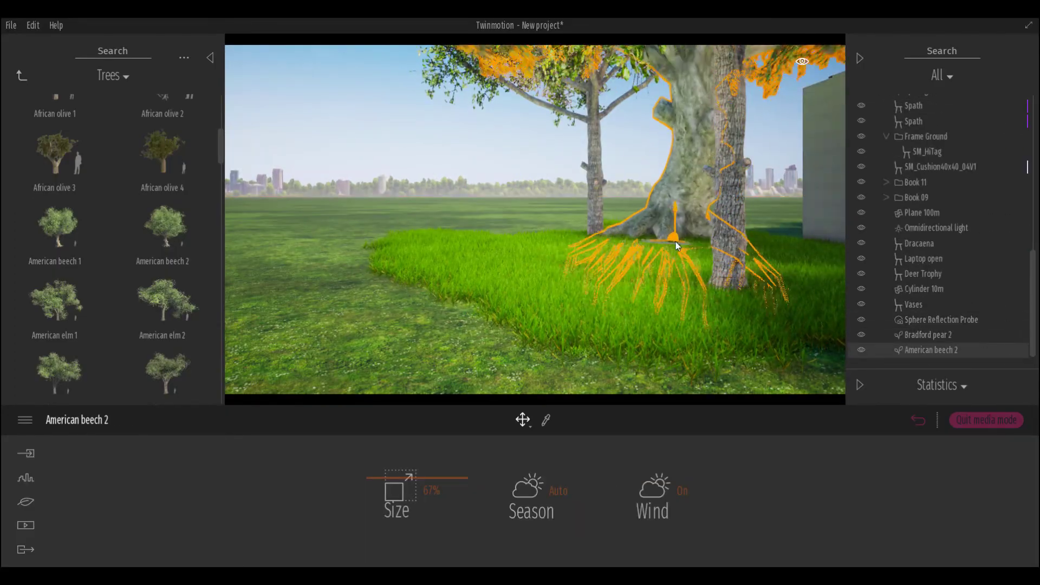
click(731, 296)
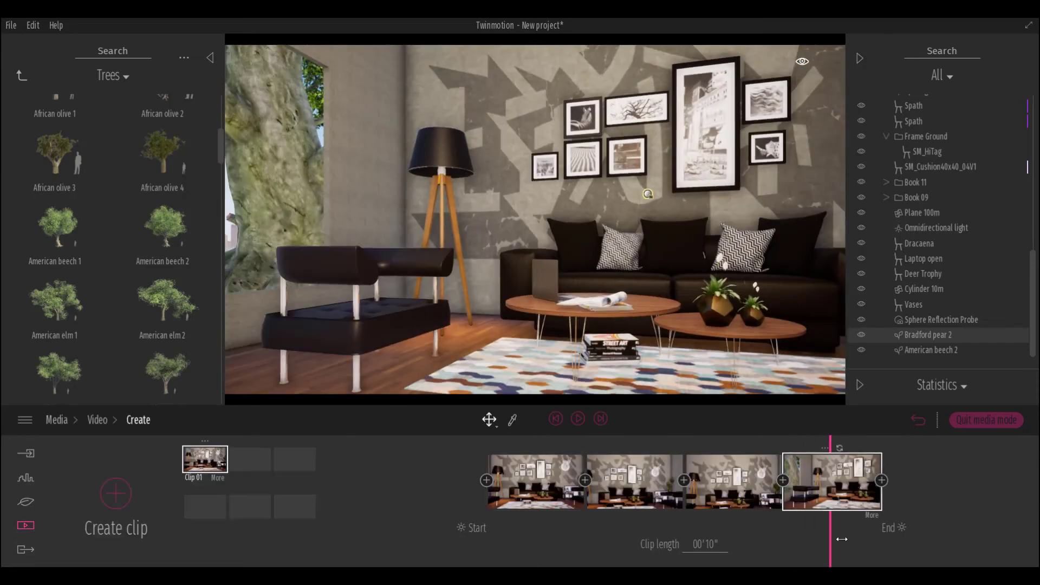
Switch the gizmo to scale mode and shrink American beech 2 to about 9%, checking it through the window
mouse_move(530, 428)
click(530, 345)
drag(284, 299, 303, 307)
middle_drag(308, 308, 390, 346)
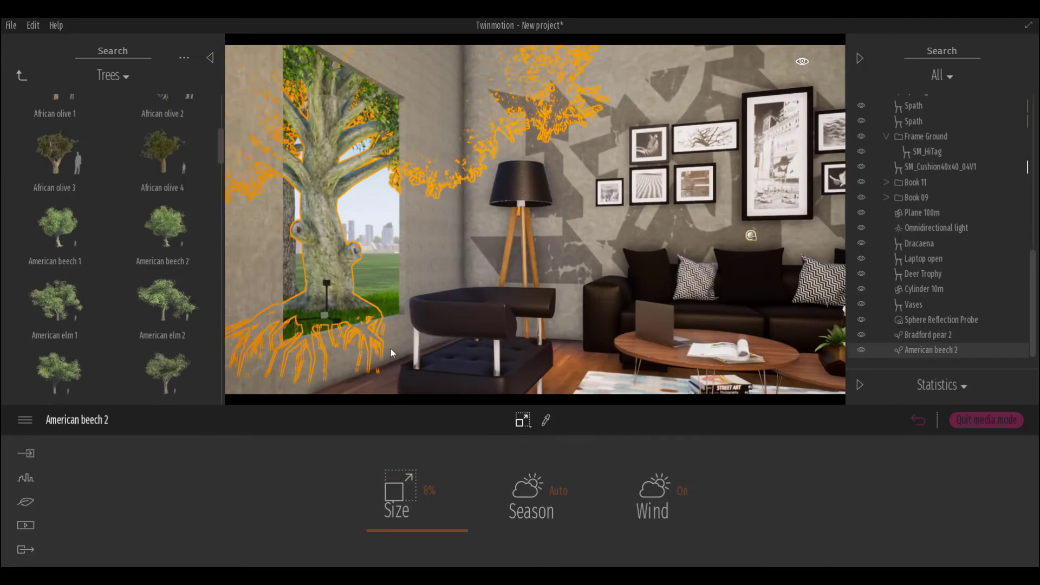
Move American beech 2 farther from the house, centred in the window view, and return to the library's main categories
click(505, 391)
drag(325, 315, 346, 267)
click(19, 75)
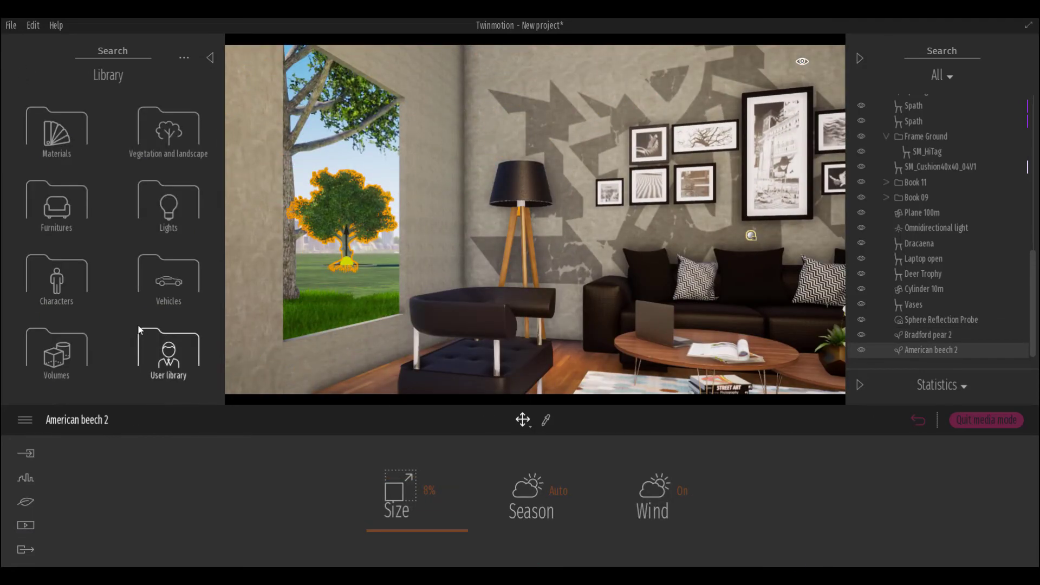
Move the video clip's playhead back to the third keyframe, filter the scene list to lights and select the spot light
click(25, 525)
drag(832, 535, 744, 536)
scroll(955, 290, up, 1)
click(941, 76)
click(938, 218)
click(911, 102)
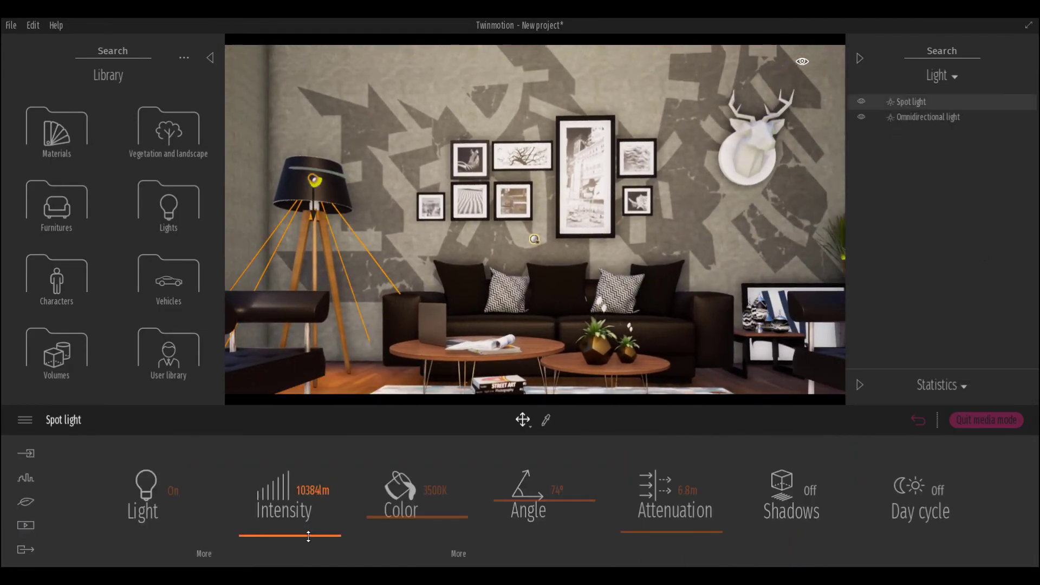
Raise the floor lamp spot light's color temperature to about 6070K and fine-tune its intensity, leaving its shadows off
click(811, 490)
click(811, 491)
drag(445, 517, 448, 490)
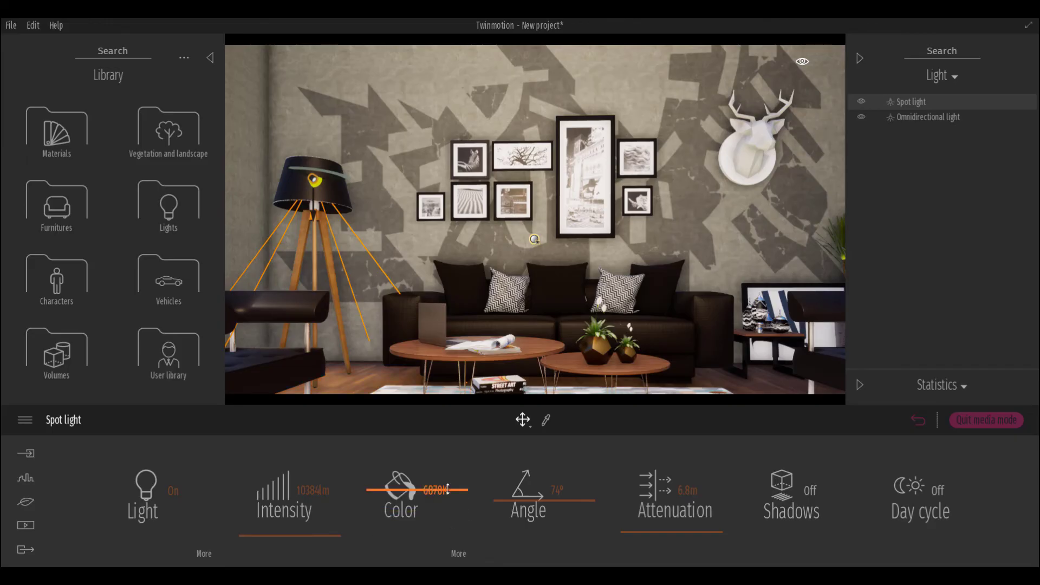
drag(301, 535, 301, 534)
click(996, 418)
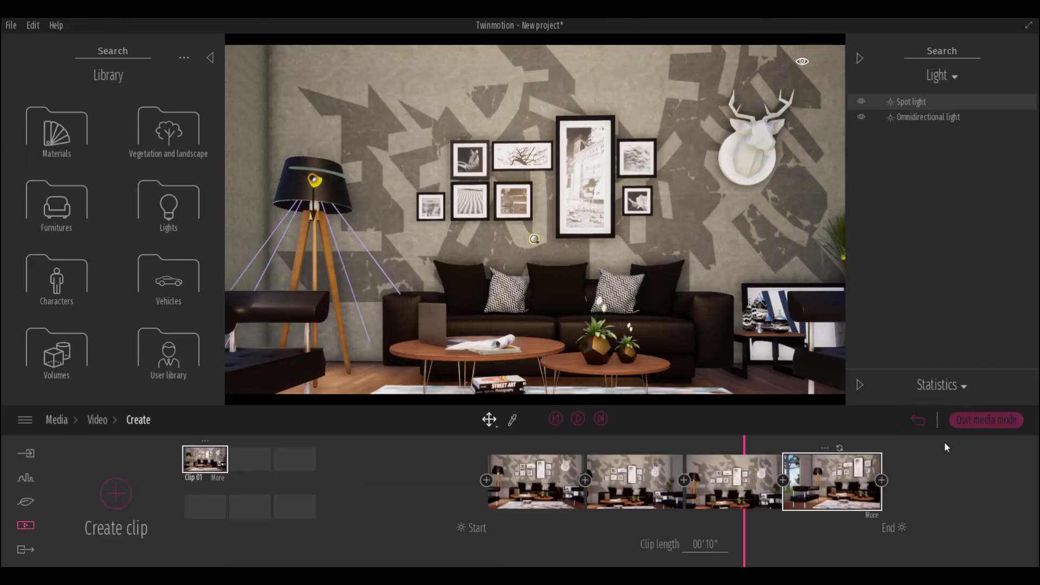
click(941, 385)
click(950, 469)
click(862, 229)
Rewind the video clip to its first keyframe and play it through
drag(744, 529, 527, 529)
click(579, 418)
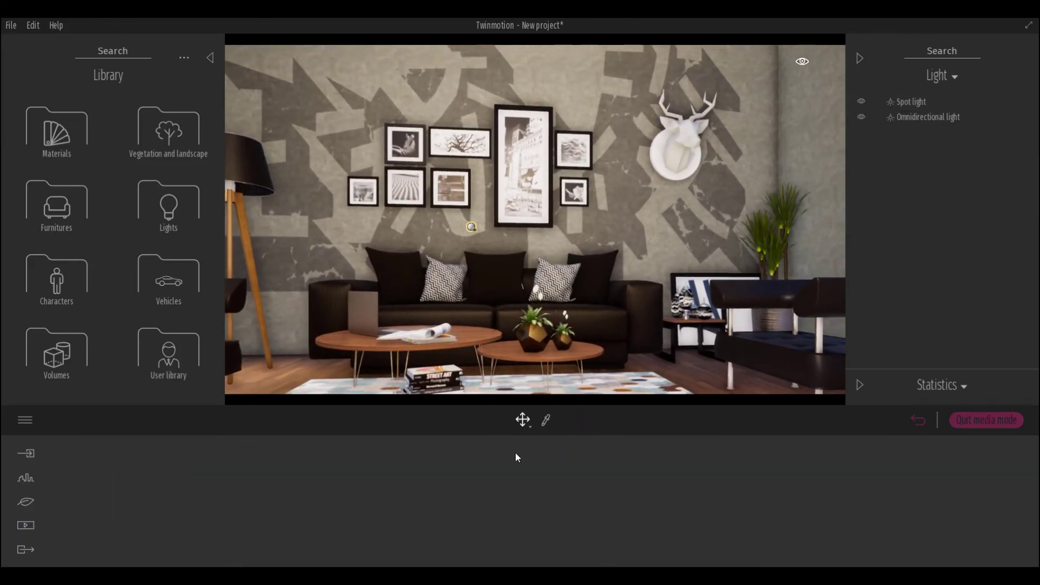
click(579, 420)
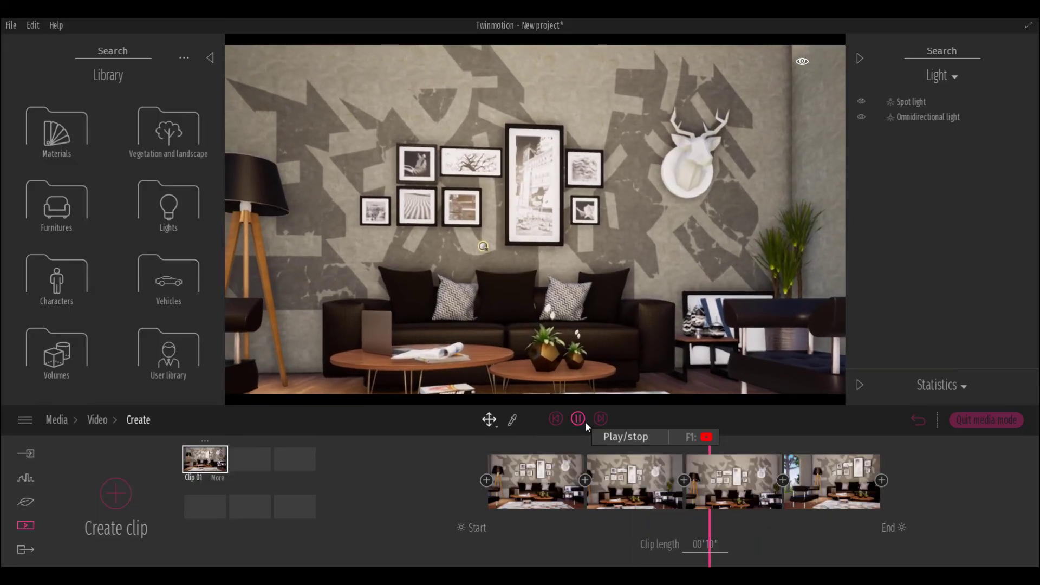